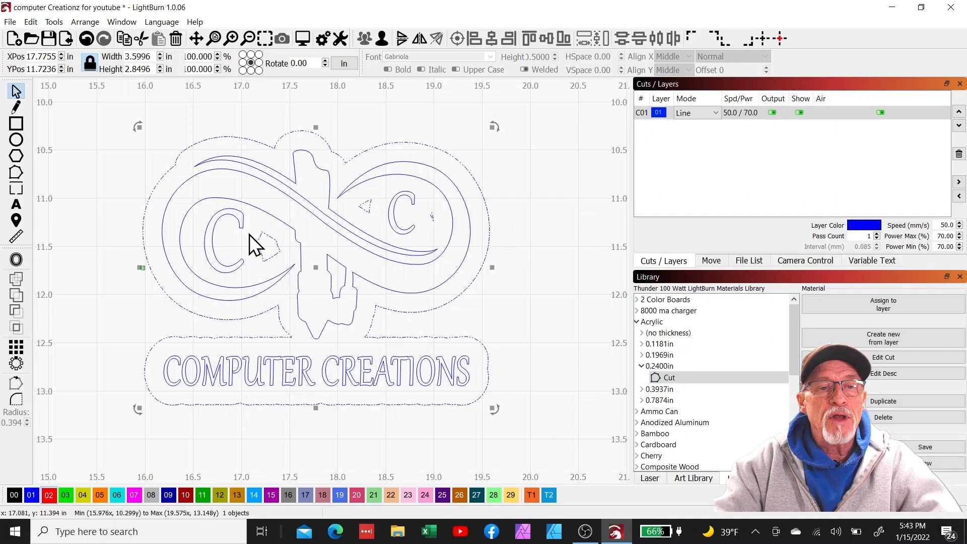
# Ungroup the offset outline and delete the three small leftover shapes beside the two C letters inside the logo
pyautogui.click(382, 38)
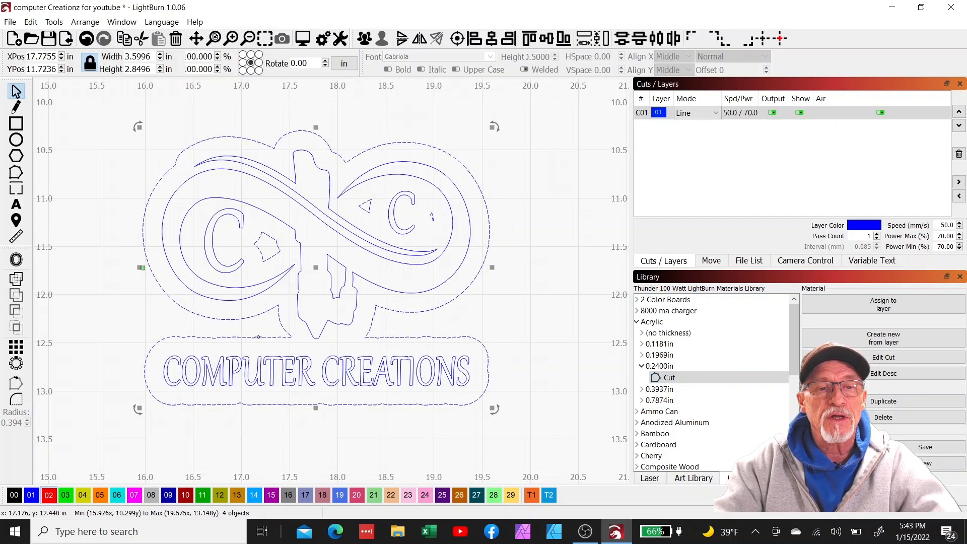
pyautogui.click(244, 258)
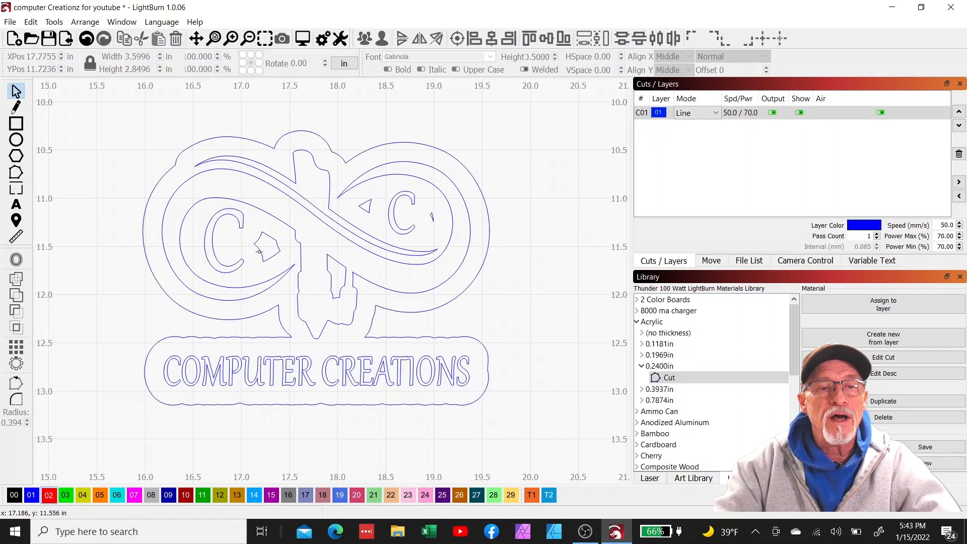
pyautogui.click(259, 252)
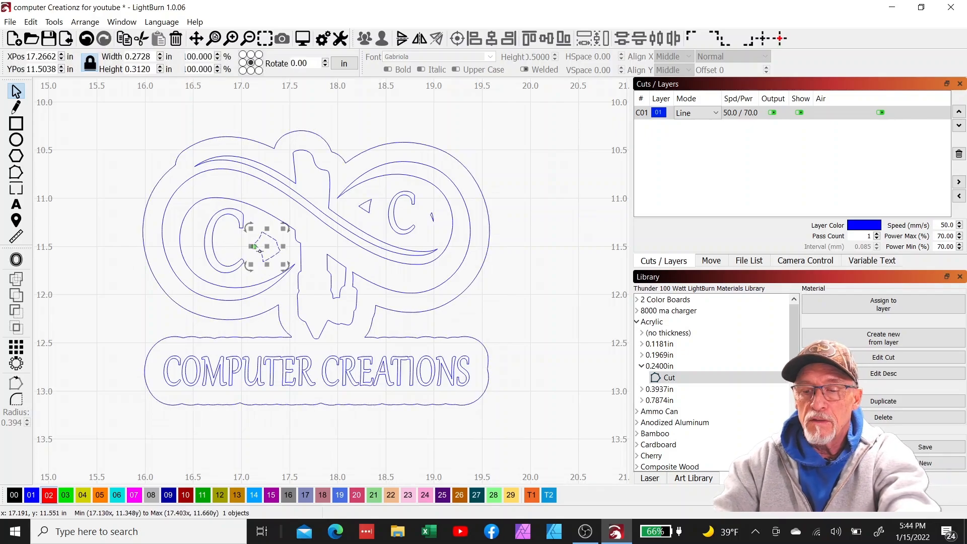
pyautogui.press('Delete')
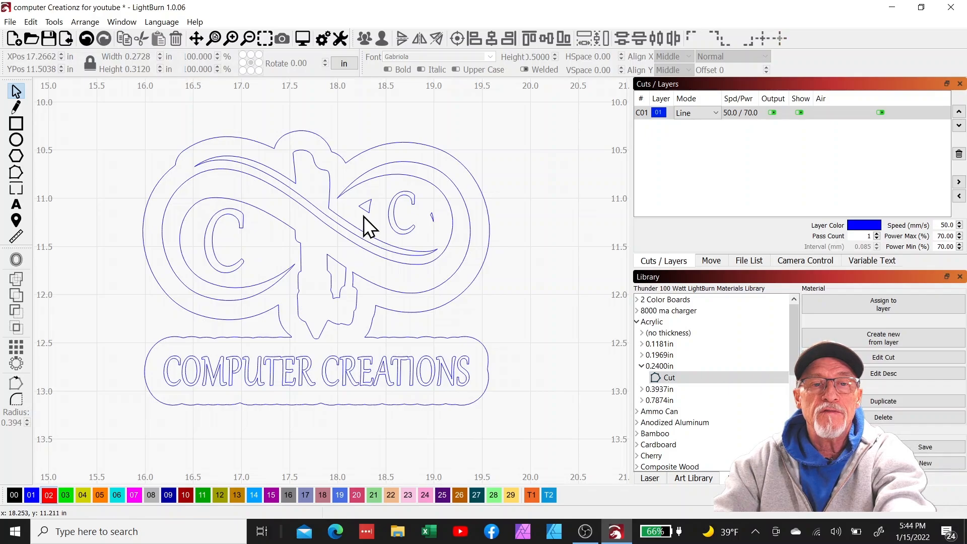
pyautogui.click(365, 206)
pyautogui.press('Delete')
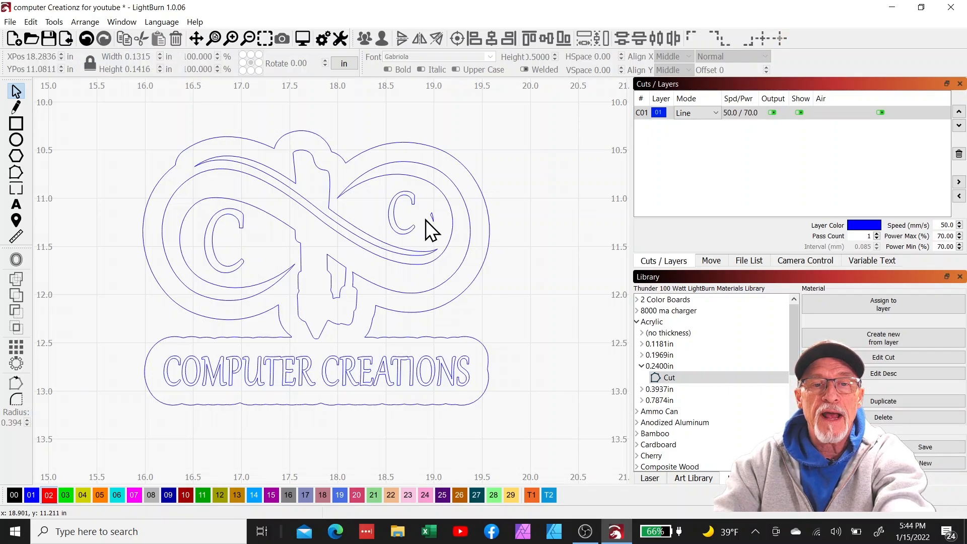
pyautogui.click(431, 216)
pyautogui.press('Delete')
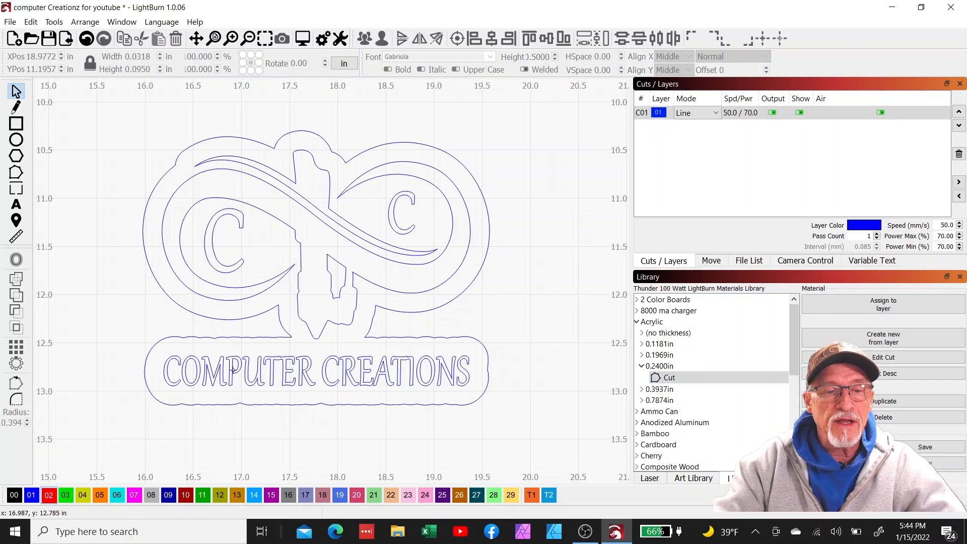
# Straighten the lower and upper edges of the outline around COMPUTER CREATIONS by deleting the excess nodes along them
pyautogui.click(15, 171)
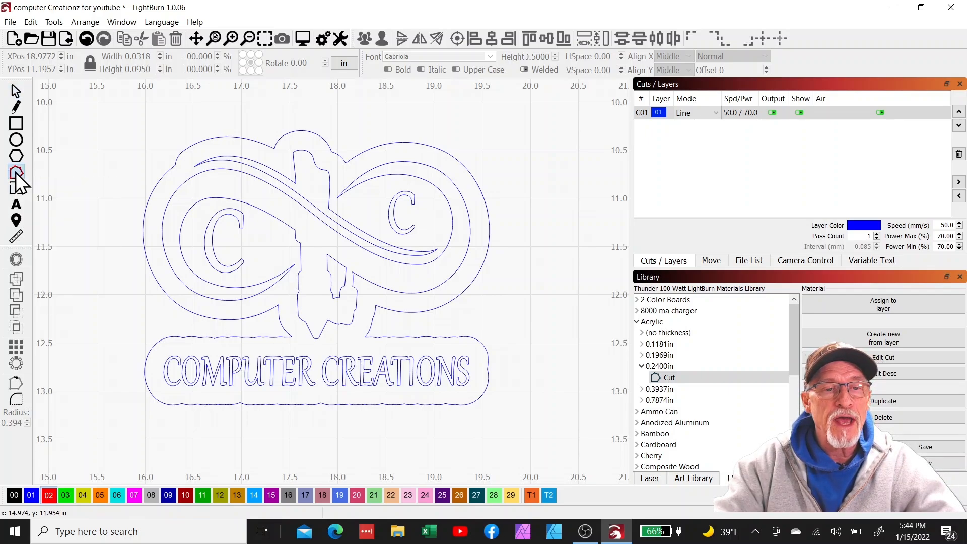
pyautogui.click(237, 337)
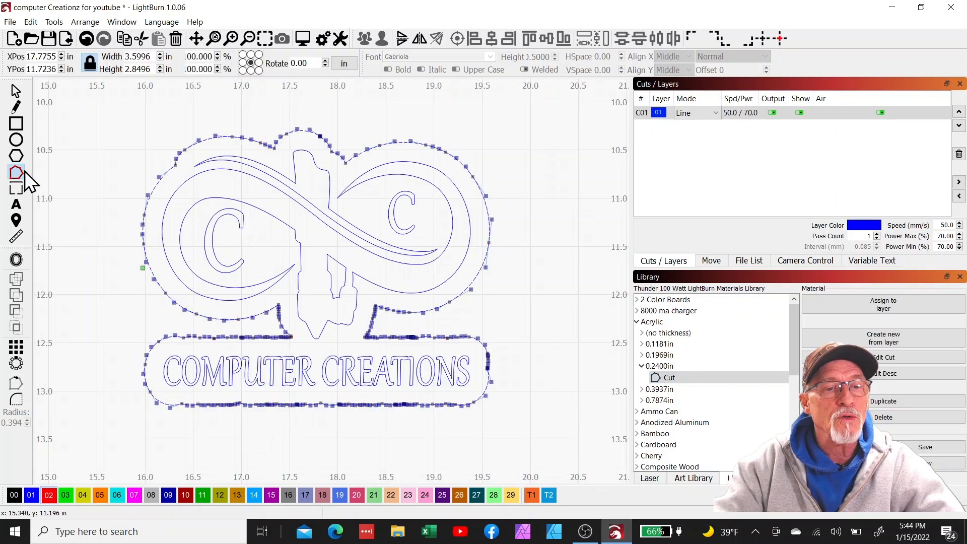
pyautogui.moveTo(190, 393); pyautogui.dragTo(459, 418)
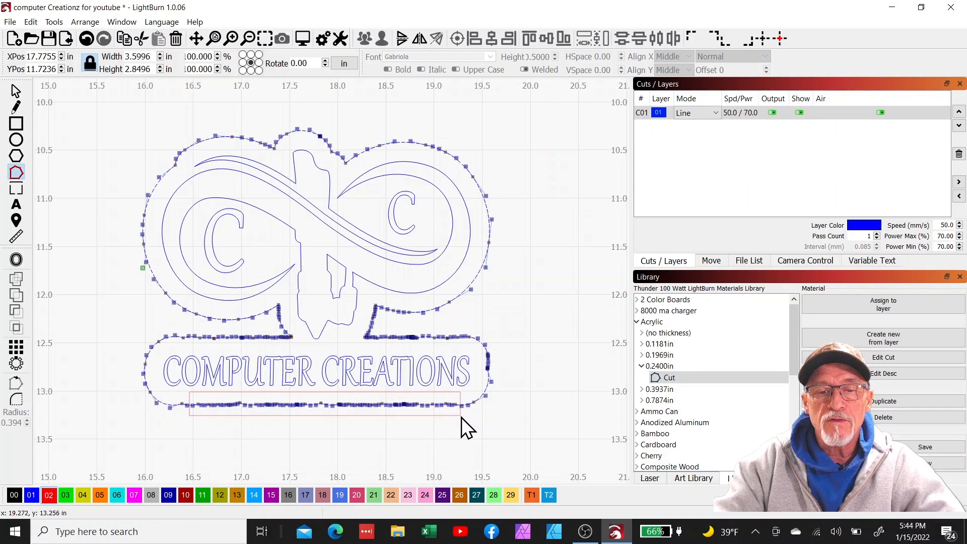
pyautogui.press('Delete')
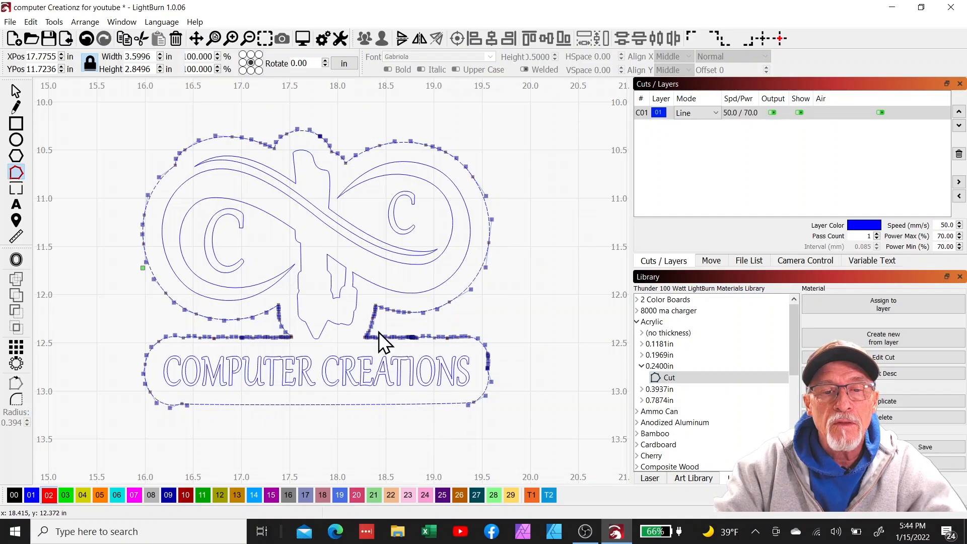
pyautogui.moveTo(462, 359); pyautogui.dragTo(464, 356)
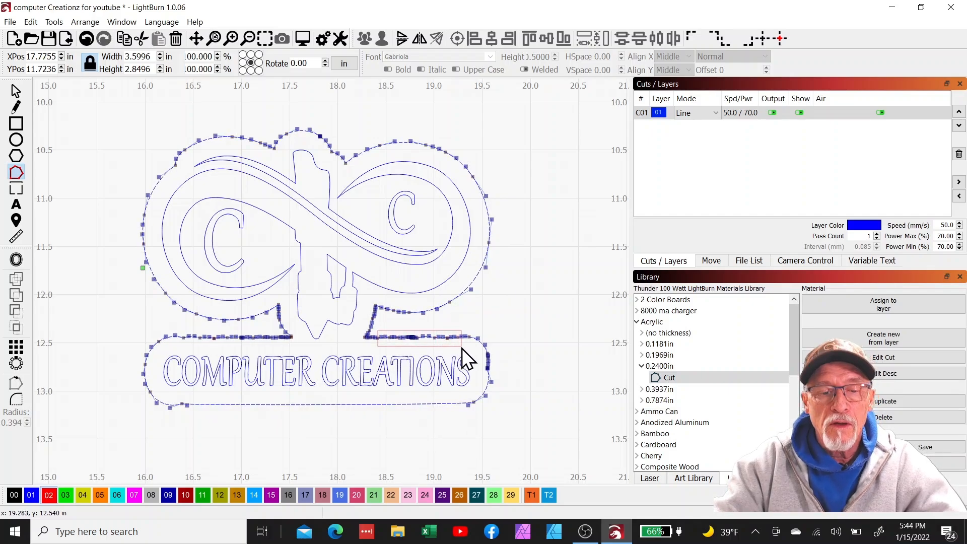
pyautogui.press('Delete')
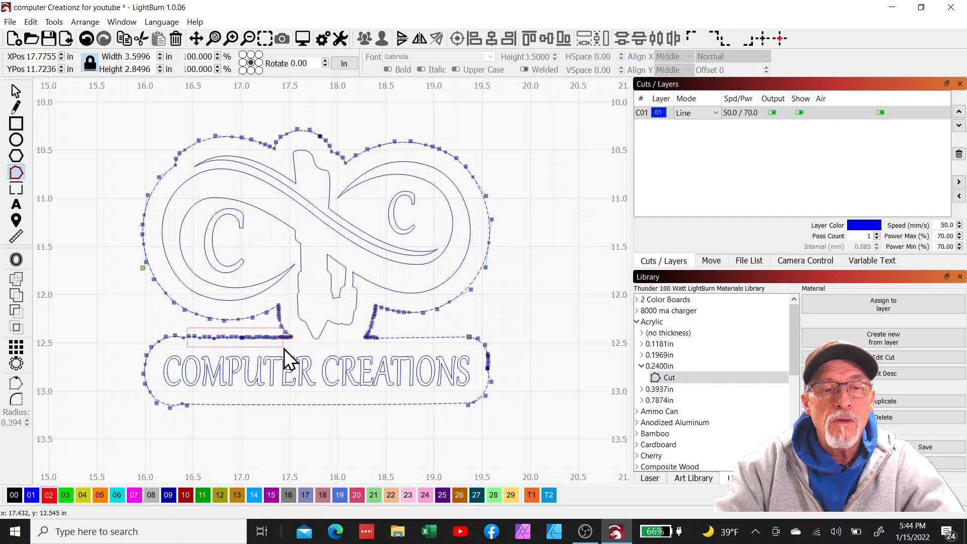
pyautogui.press('Delete')
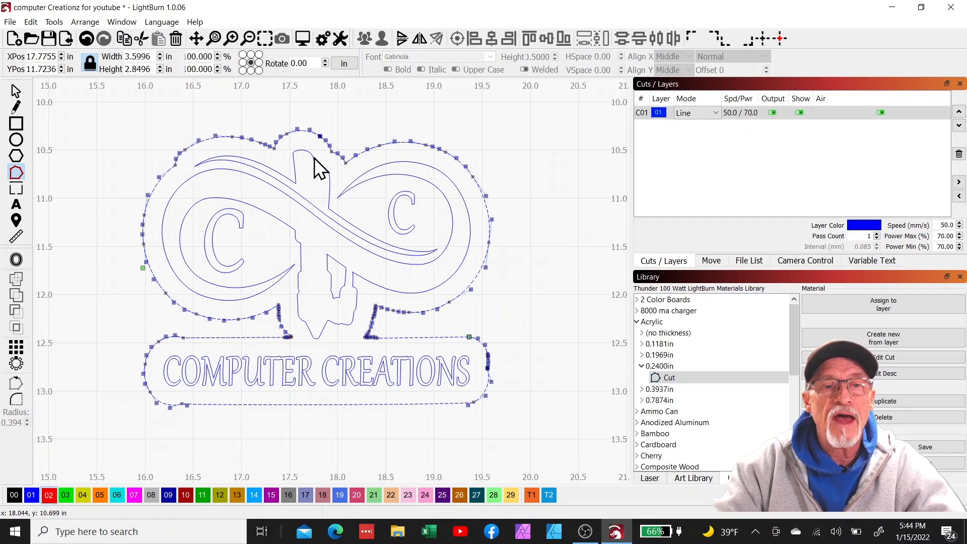
# Move the outline node beside the upper bump outward to make room next to the logo's central stem
pyautogui.scroll(6, 330, 159)
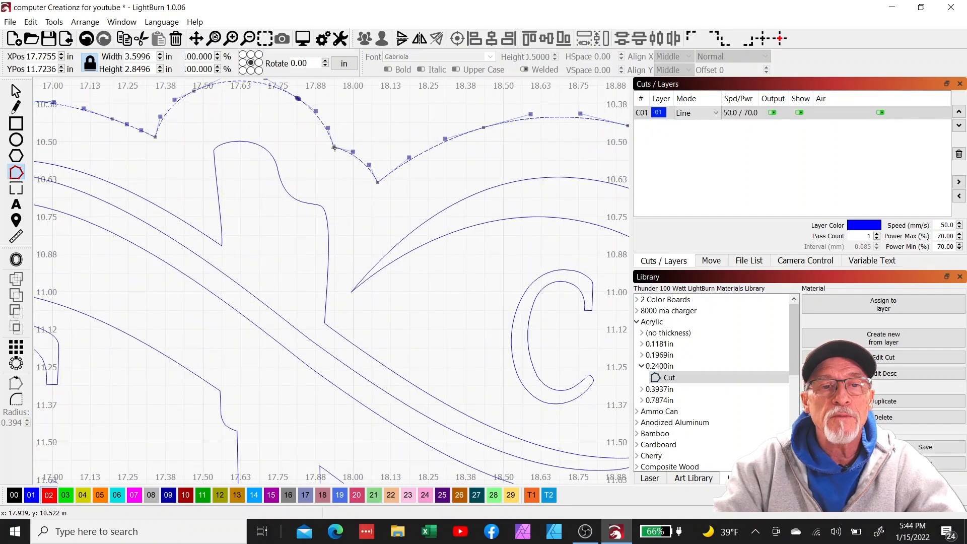
pyautogui.moveTo(344, 131); pyautogui.dragTo(347, 129)
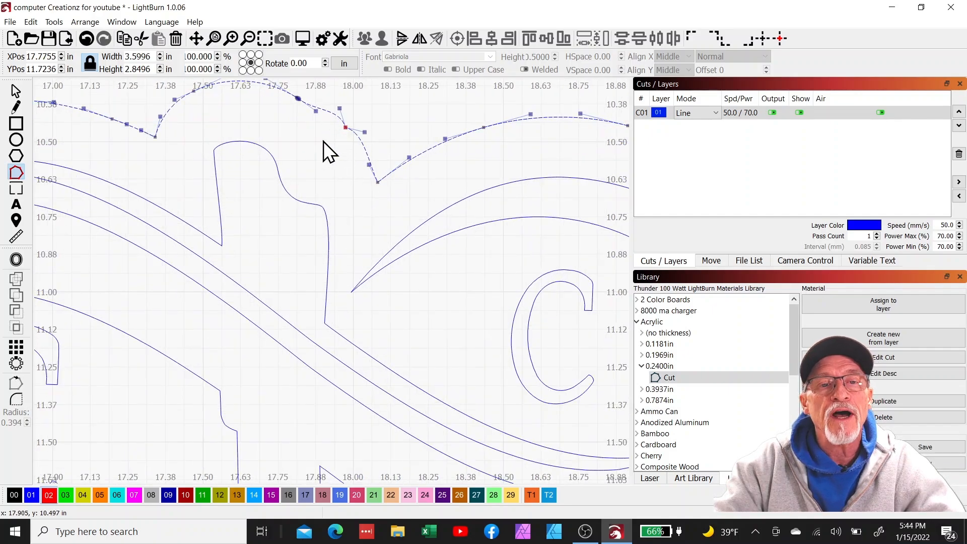
pyautogui.moveTo(270, 148); pyautogui.dragTo(289, 196)
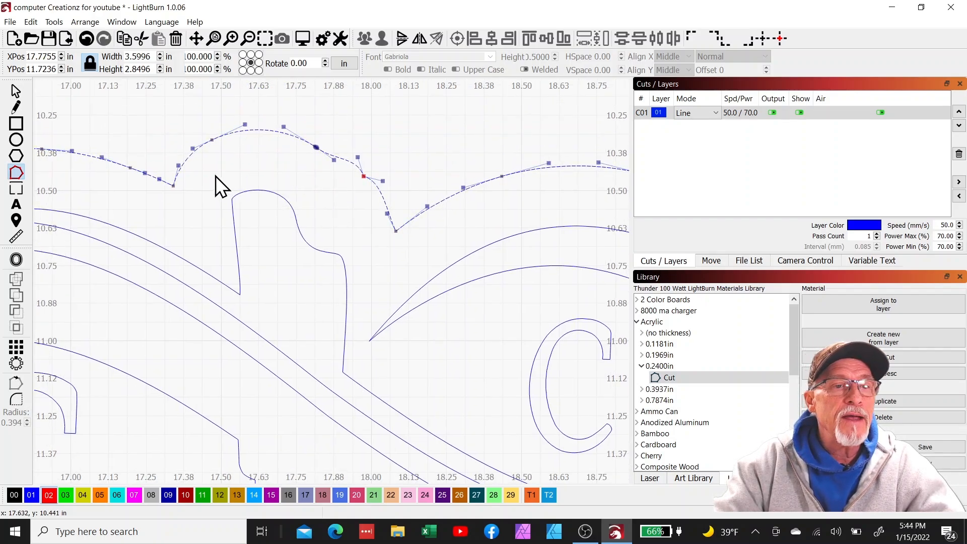
# Draw a circle about 0.13 in in diameter on red layer 02, inside the outline beside the central stem's upper end
pyautogui.click(17, 140)
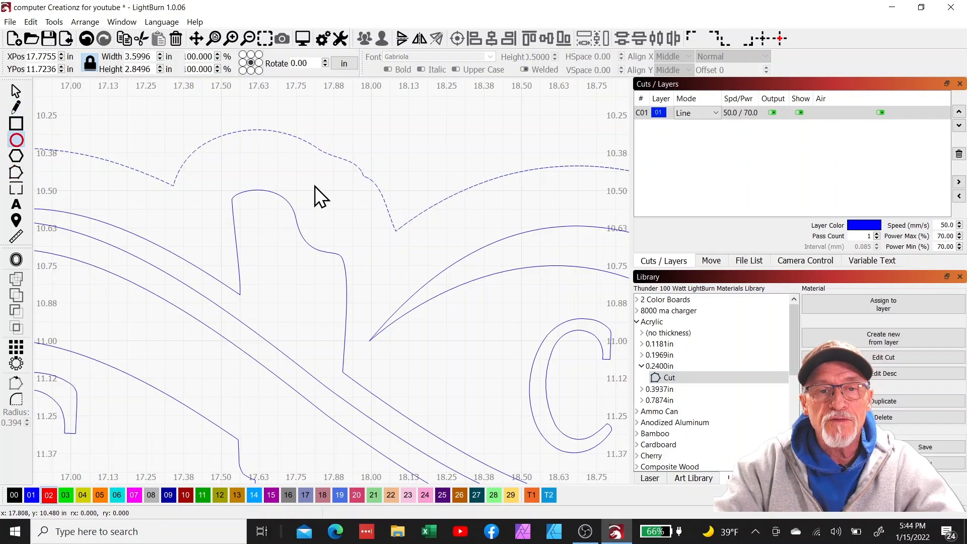
pyautogui.moveTo(314, 186); pyautogui.dragTo(352, 234)
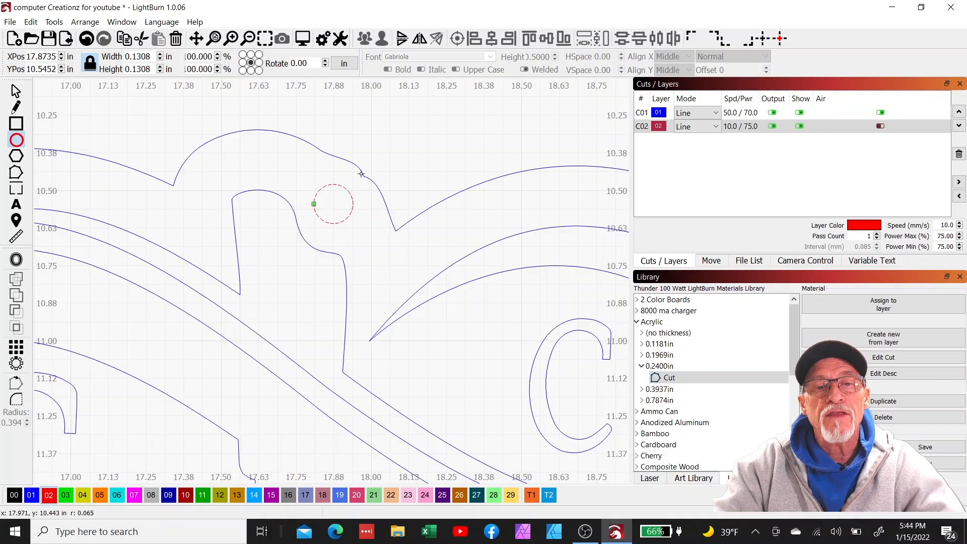
pyautogui.click(15, 90)
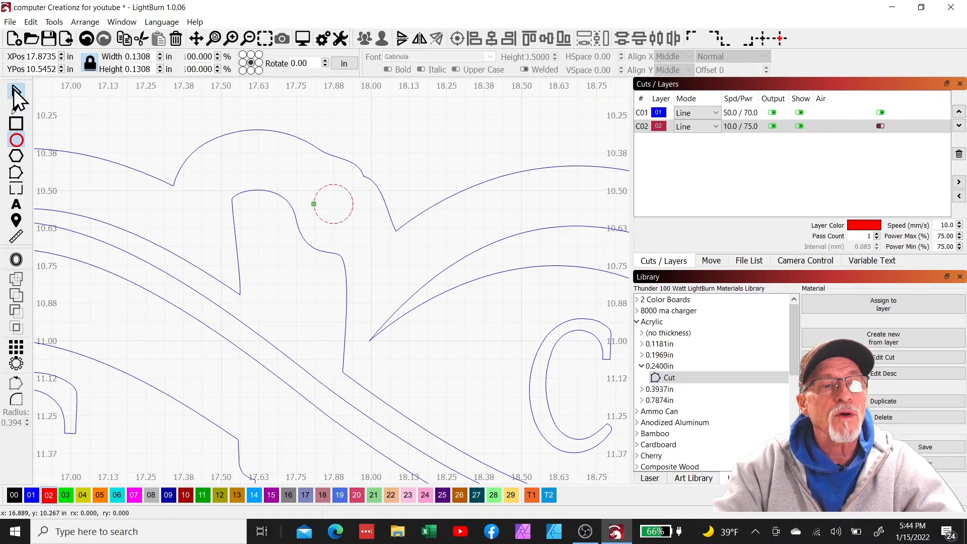
# Smooth the outline around the small circle by adjusting the moved node's two curve handles and shifting the node slightly outward
pyautogui.click(17, 173)
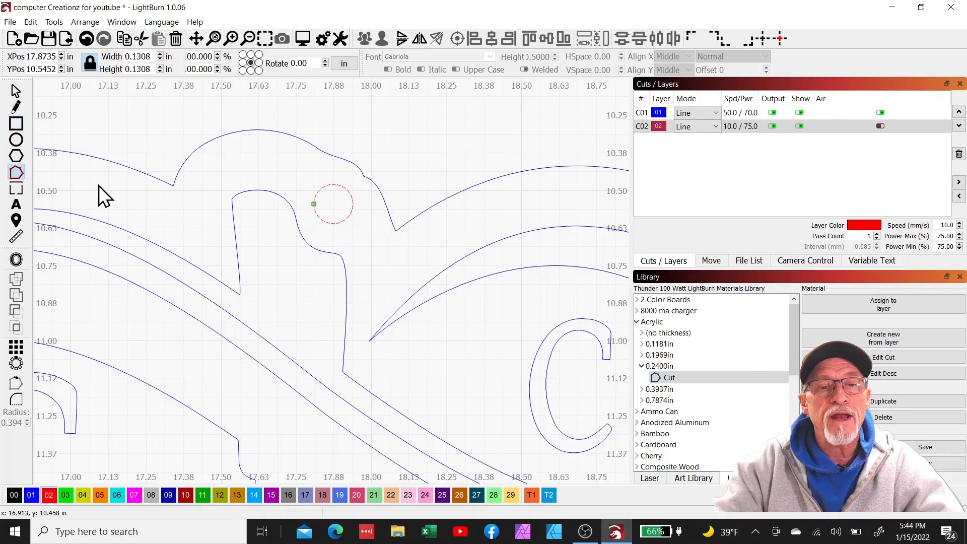
pyautogui.click(16, 92)
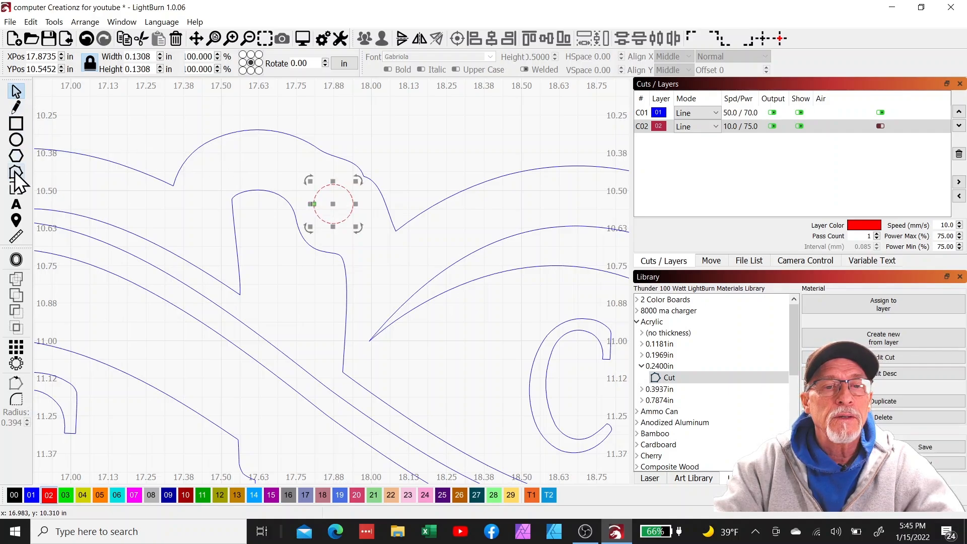
pyautogui.click(329, 155)
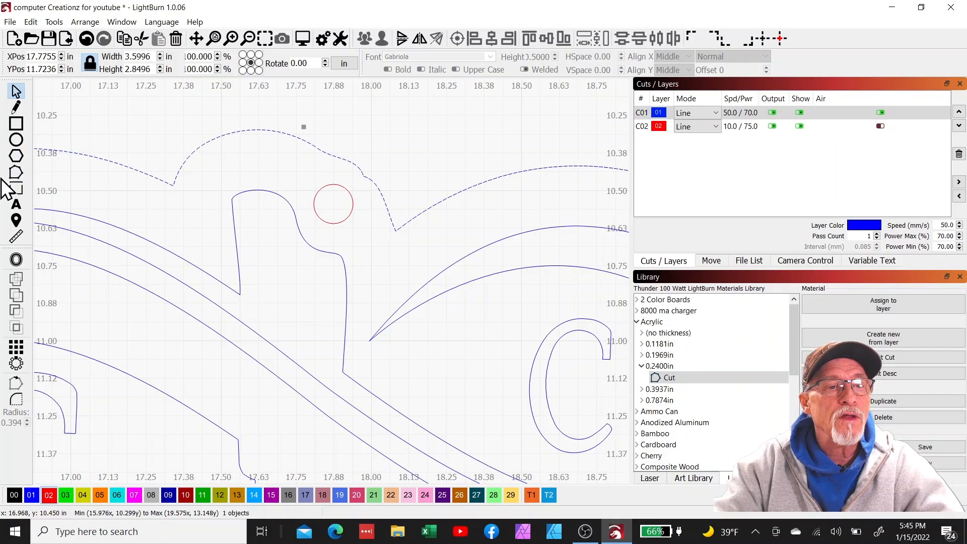
pyautogui.click(19, 174)
pyautogui.scroll(3, 366, 195)
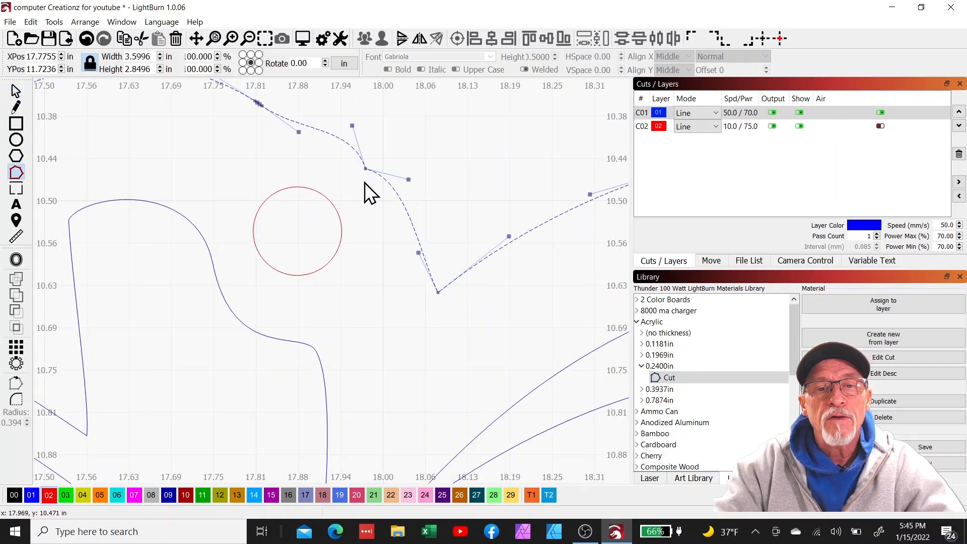
pyautogui.moveTo(409, 178); pyautogui.dragTo(389, 197)
pyautogui.moveTo(352, 125); pyautogui.dragTo(333, 136)
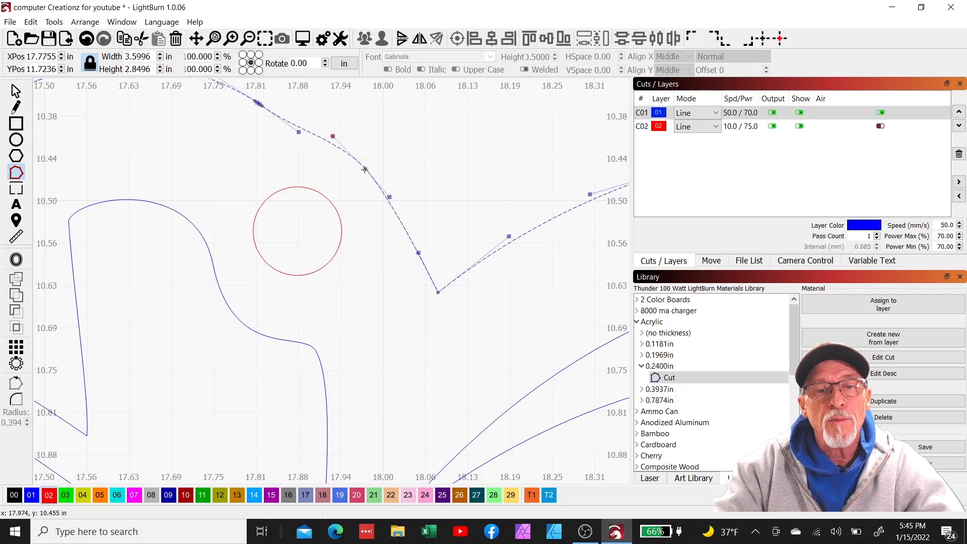
pyautogui.moveTo(365, 168); pyautogui.dragTo(370, 165)
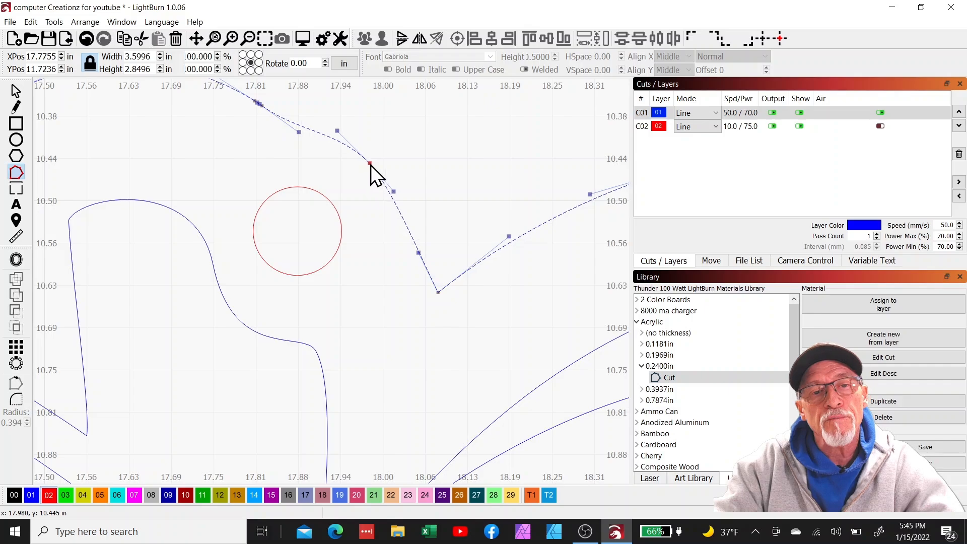
# Assign the outer outline to red layer 02
pyautogui.scroll(-8, 313, 301)
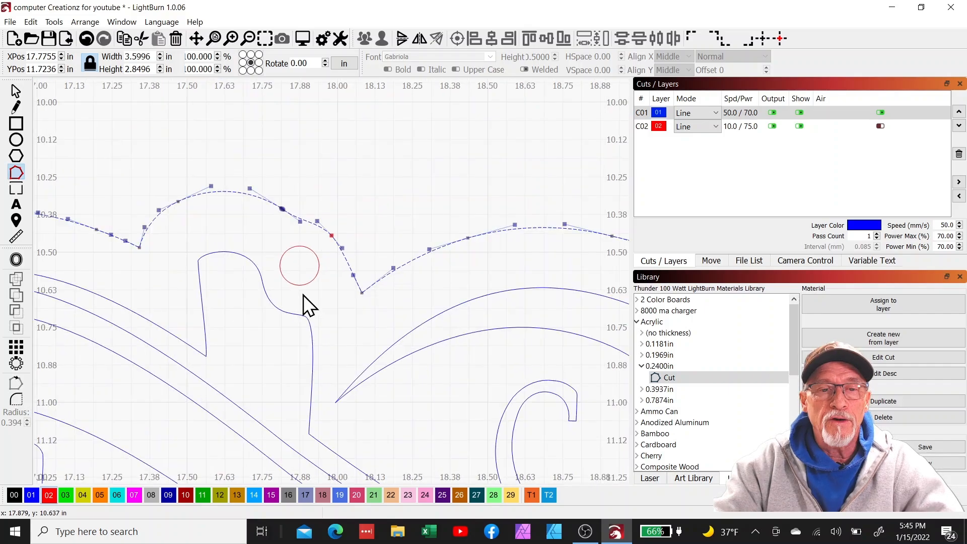
pyautogui.scroll(3, 314, 298)
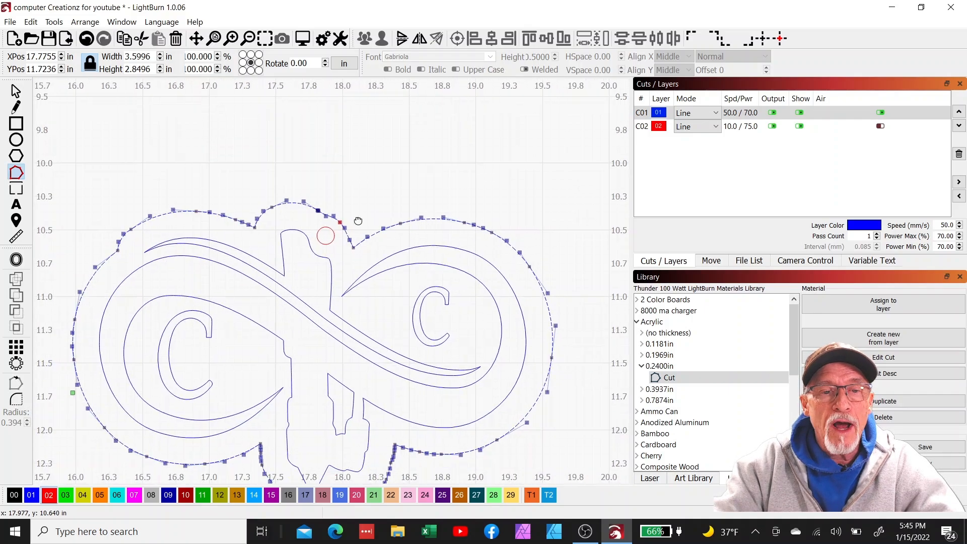
pyautogui.moveTo(385, 177); pyautogui.dragTo(403, 133)
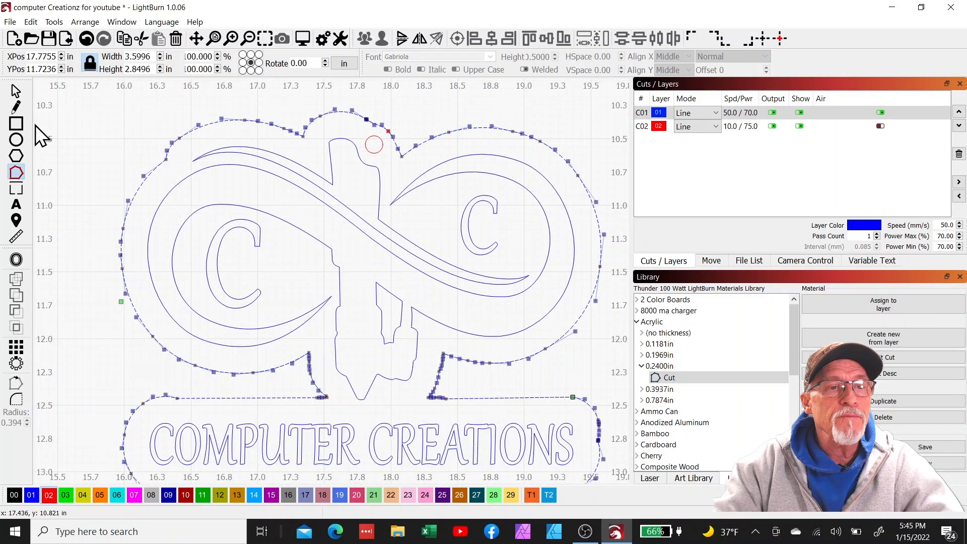
pyautogui.click(23, 97)
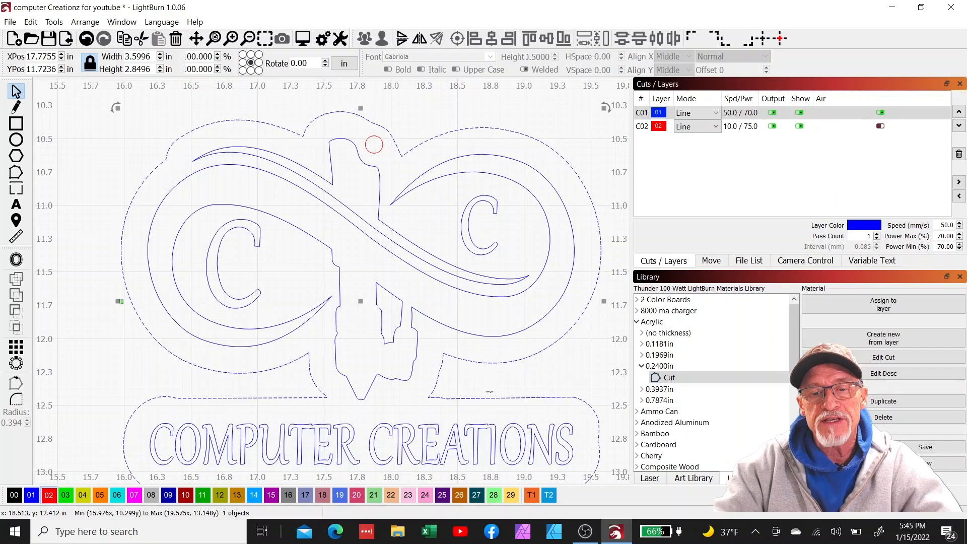
pyautogui.moveTo(371, 321); pyautogui.dragTo(352, 298)
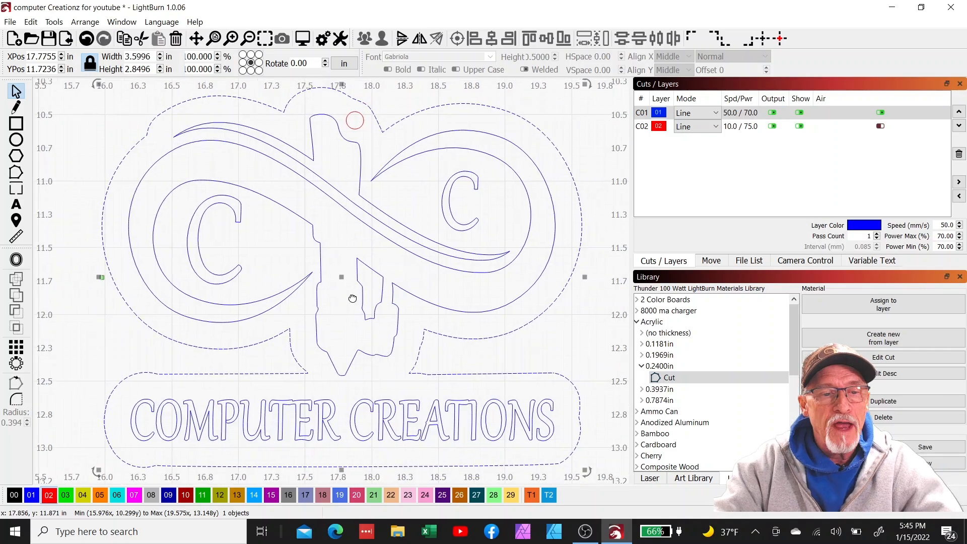
pyautogui.click(47, 497)
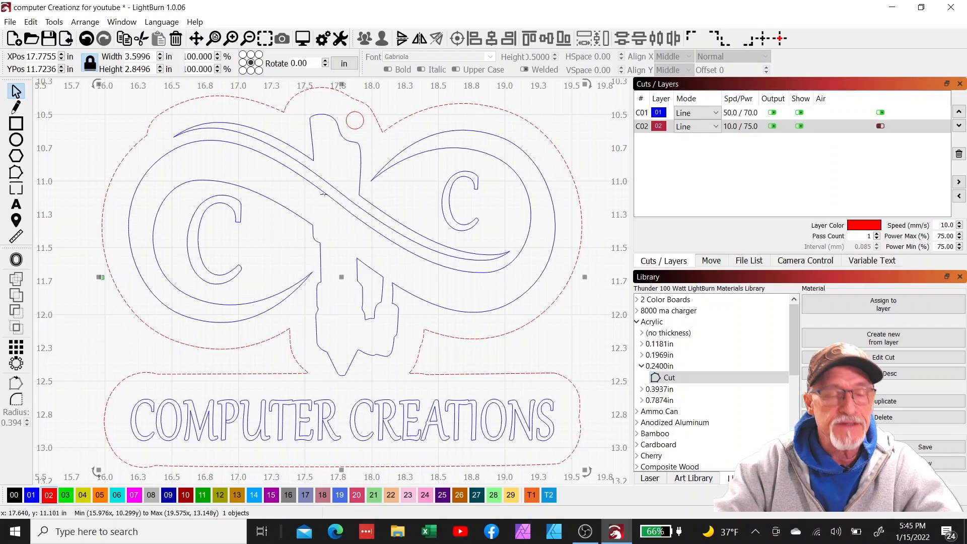
# Group the red outer outline with the small circle and select the resulting group
pyautogui.keyDown('shift'); pyautogui.click(354, 129); pyautogui.keyUp('shift')
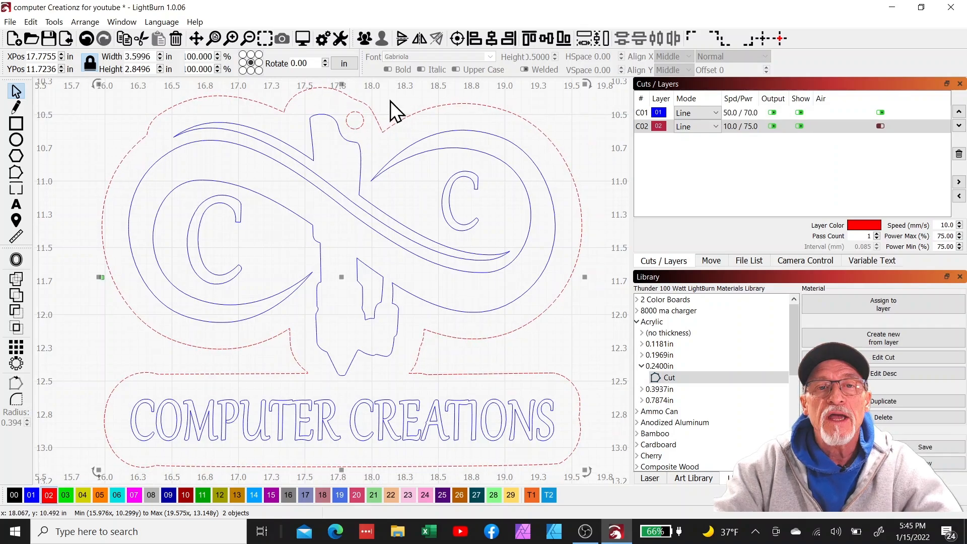
pyautogui.click(367, 107)
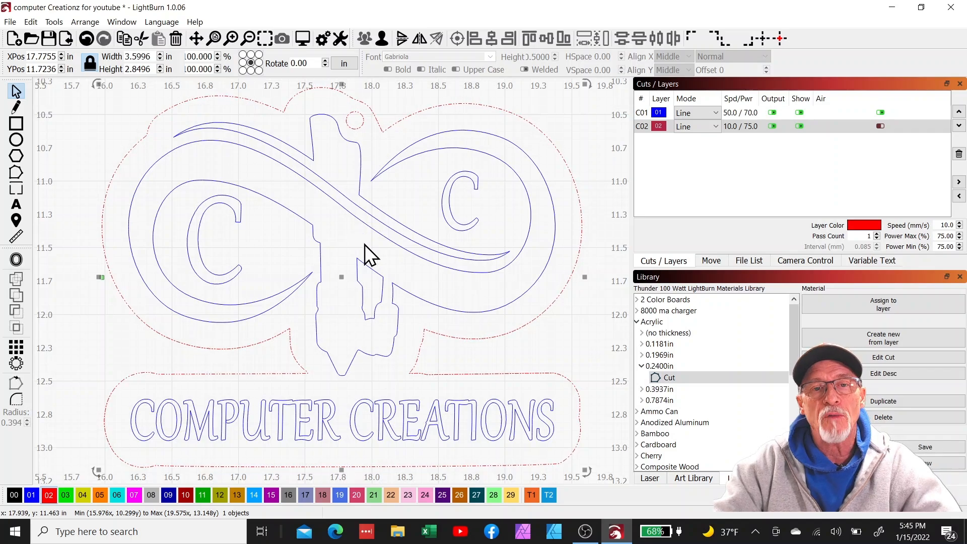
pyautogui.click(424, 195)
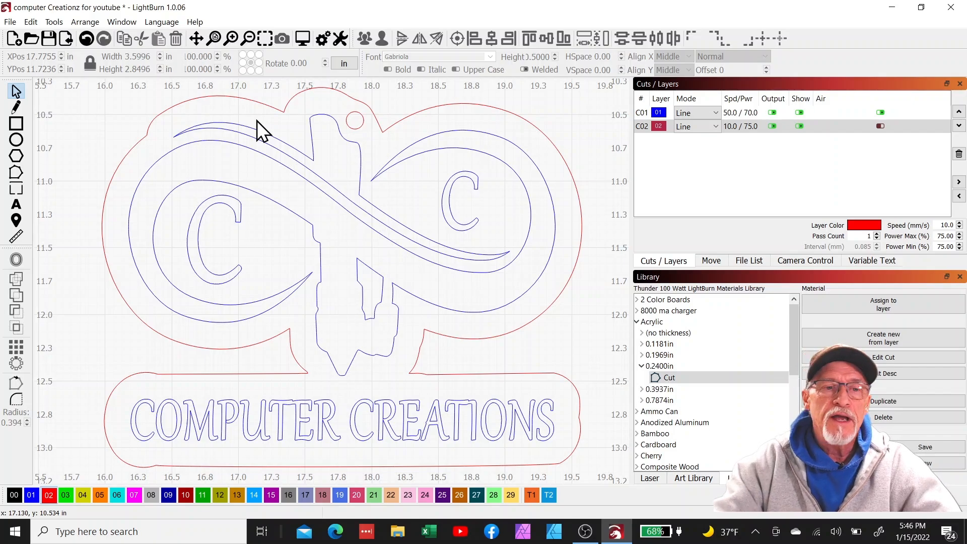
pyautogui.click(264, 102)
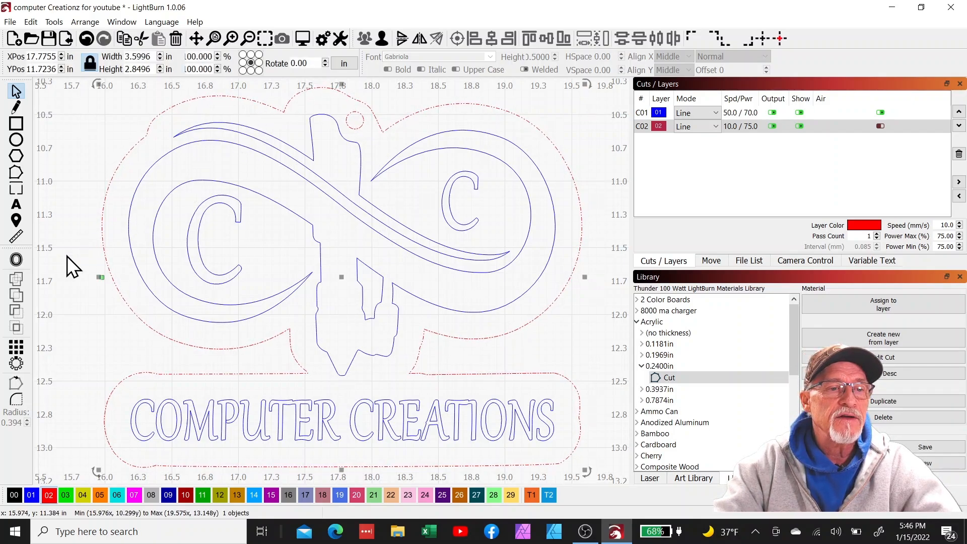
# Offset the grouped red outline outward by 0.05 in with round corners, keeping the originals, and assign the offset to black layer 00
pyautogui.click(16, 259)
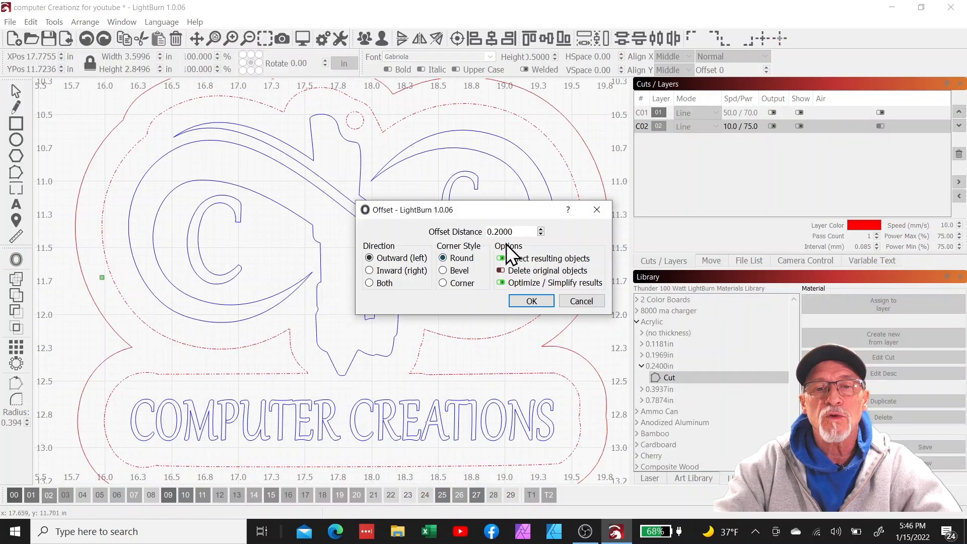
pyautogui.moveTo(494, 231); pyautogui.dragTo(524, 231)
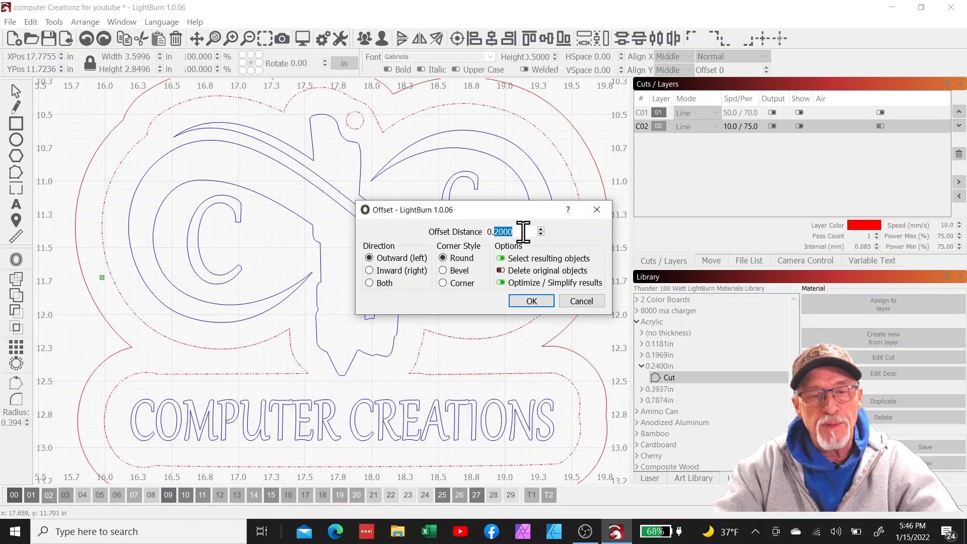
pyautogui.write('1')
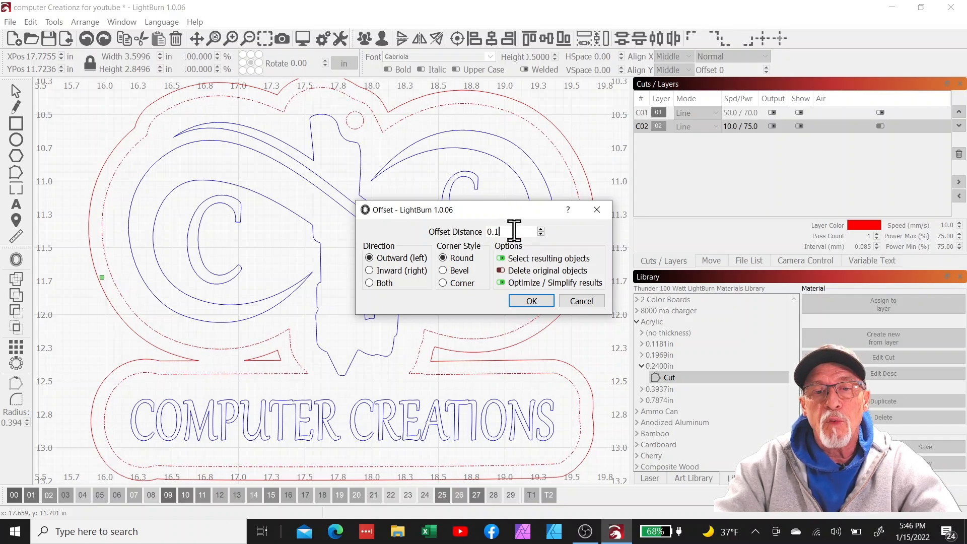
pyautogui.press('BackSpace')
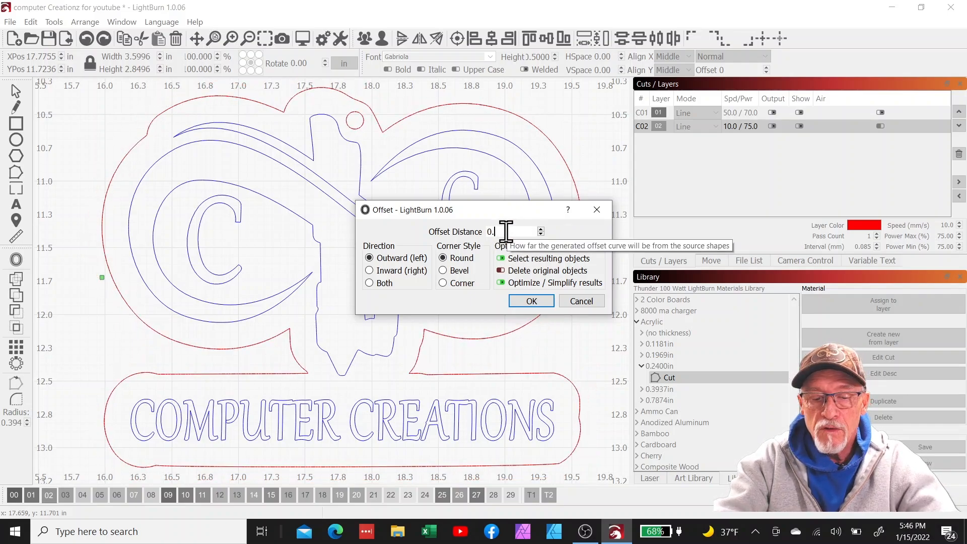
pyautogui.write('05')
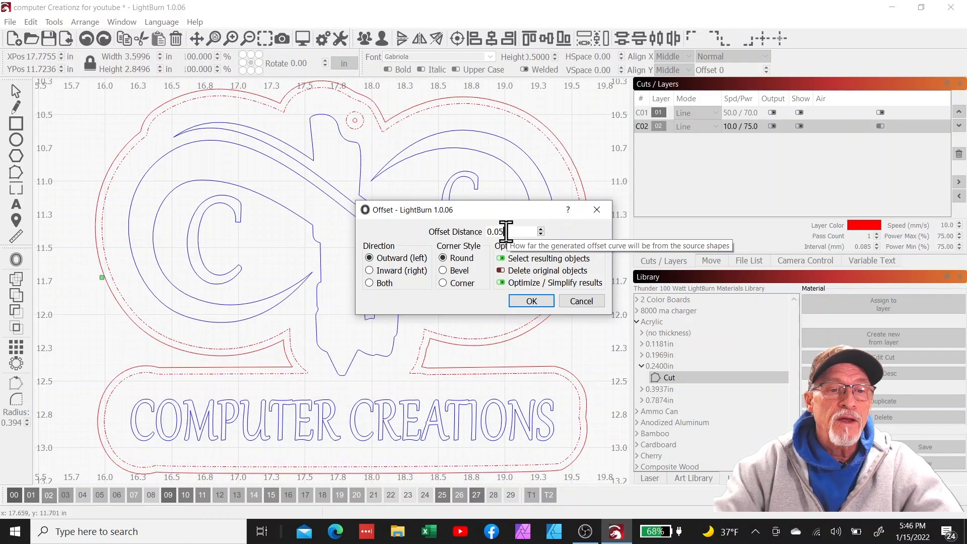
pyautogui.click(531, 301)
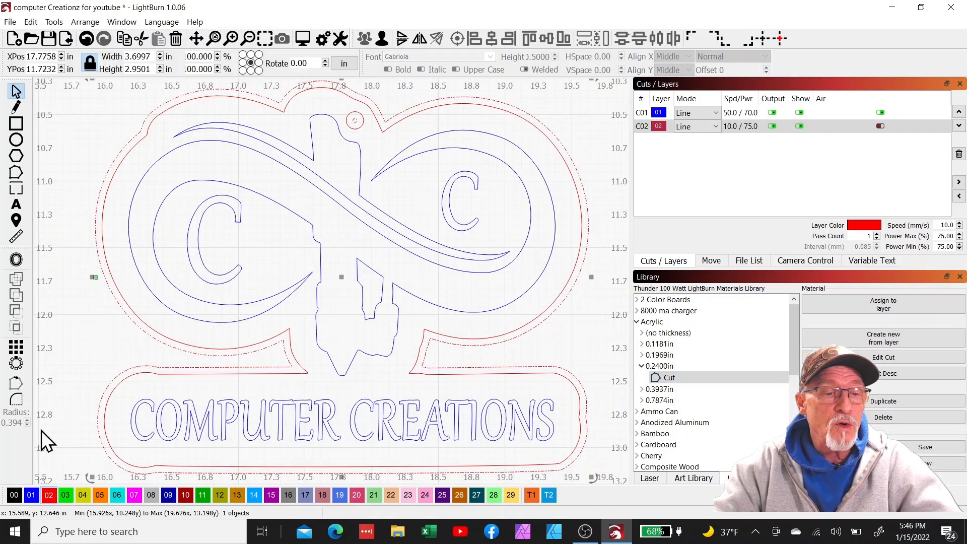
pyautogui.click(14, 494)
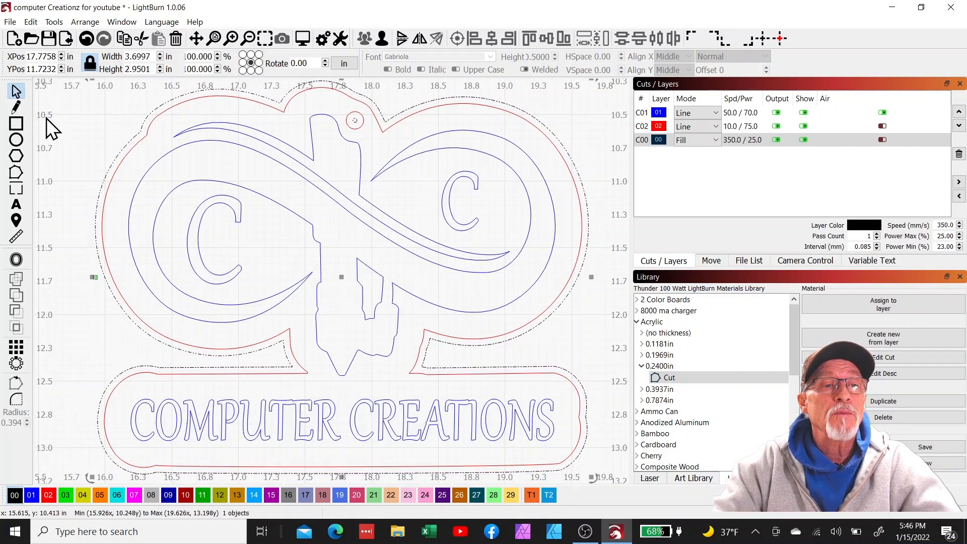
# Ungroup the black offset shapes and delete the small black circle inside the red hole
pyautogui.click(102, 132)
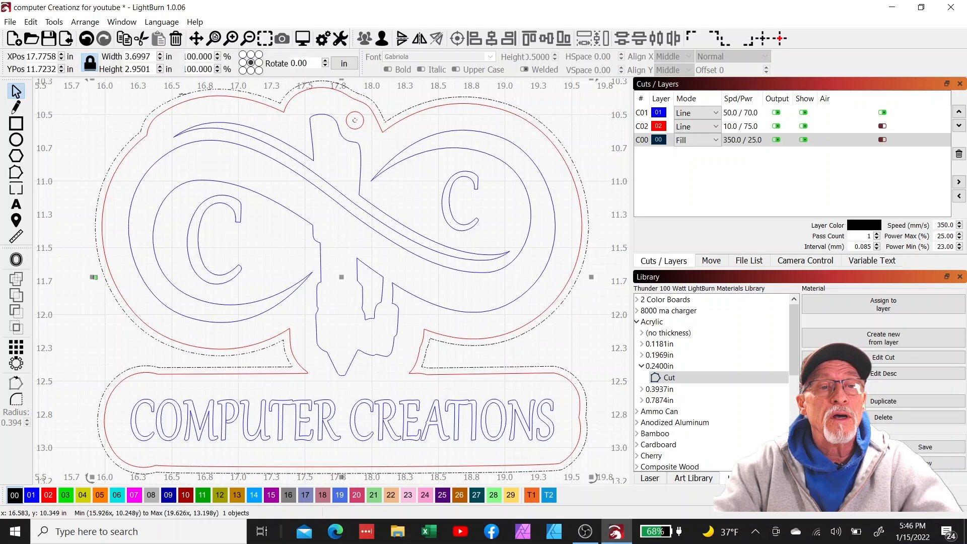
pyautogui.click(415, 106)
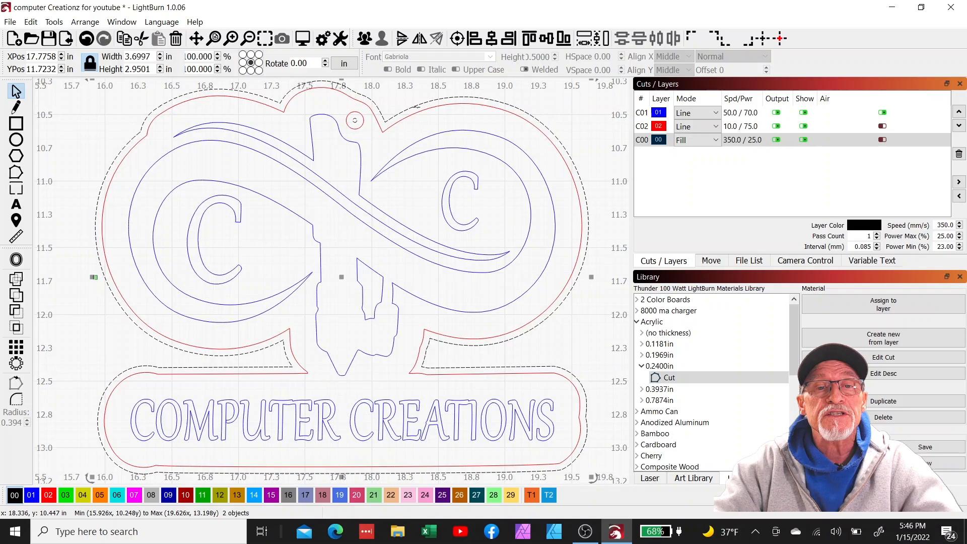
pyautogui.click(351, 120)
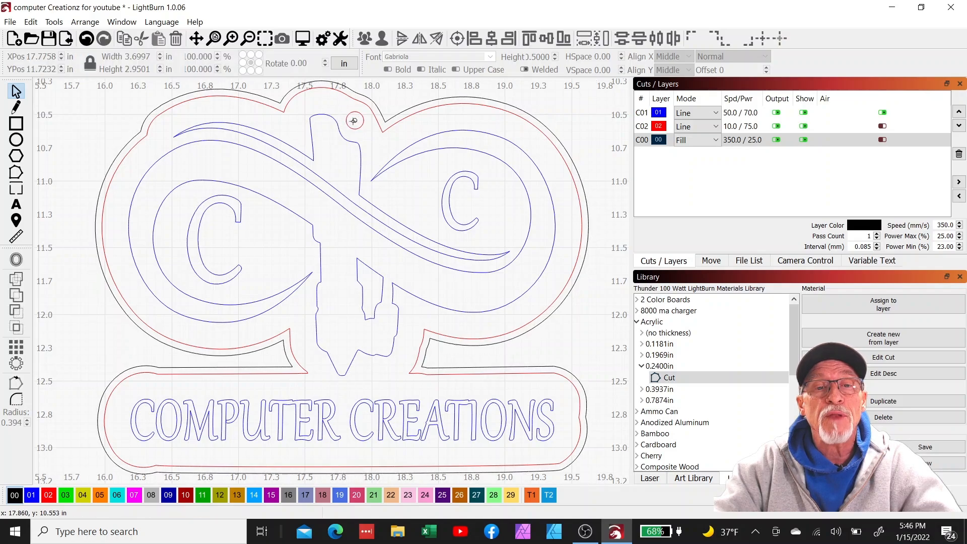
pyautogui.click(352, 121)
pyautogui.click(336, 173)
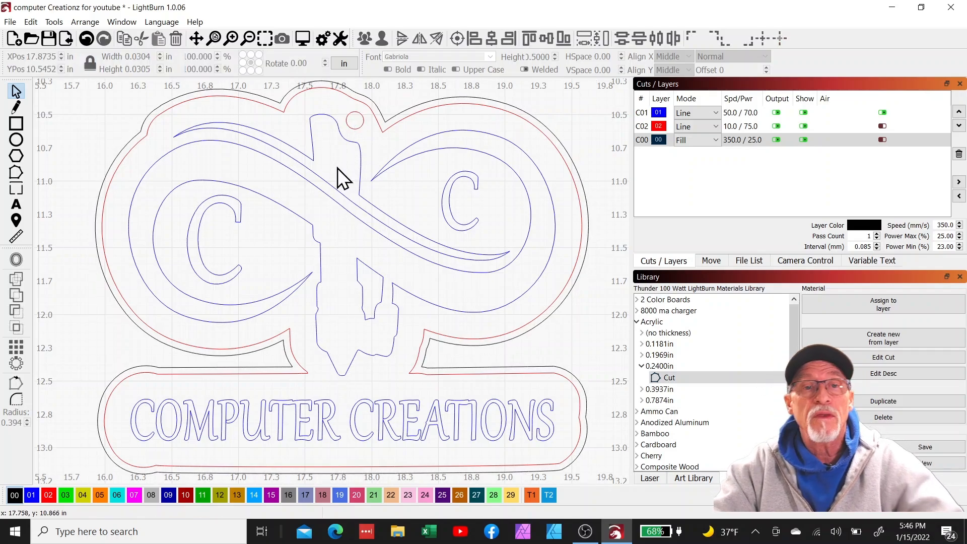
# Assign the blue logo artwork and COMPUTER CREATIONS lettering to black layer 00
pyautogui.scroll(1, 313, 202)
pyautogui.scroll(-3, 316, 211)
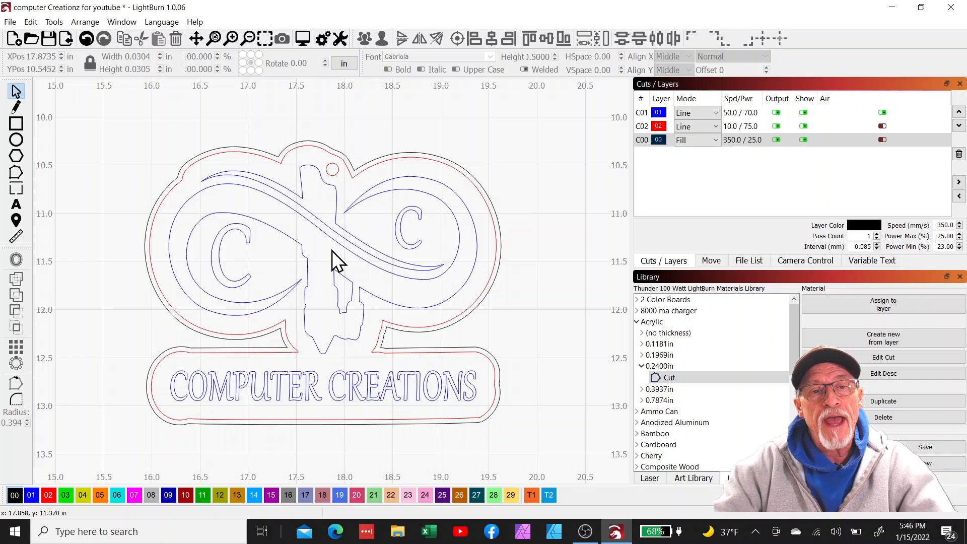
pyautogui.click(280, 152)
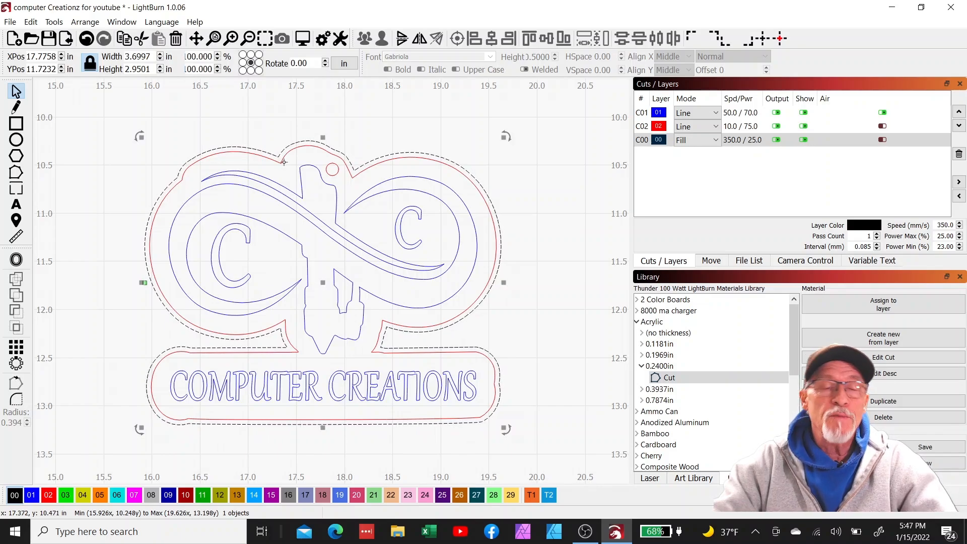
pyautogui.click(301, 185)
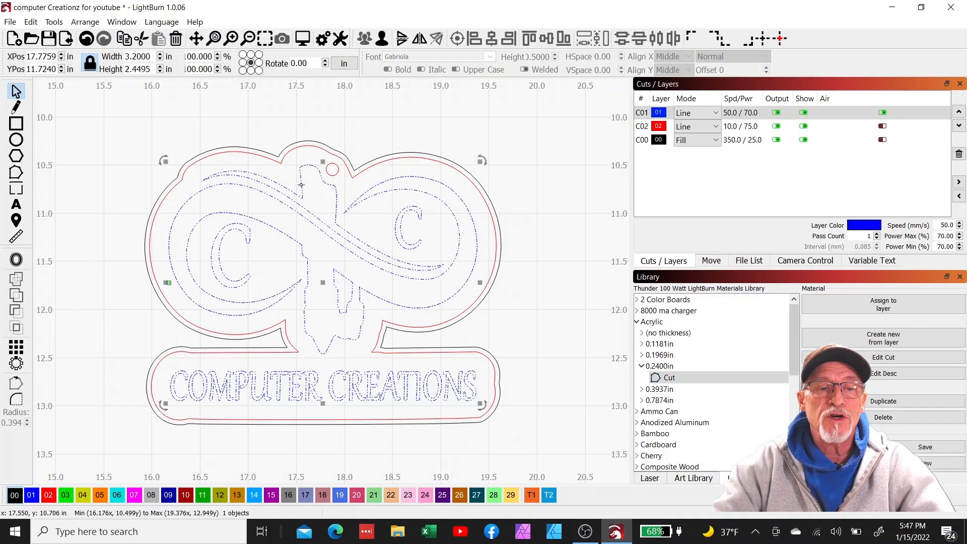
pyautogui.click(15, 495)
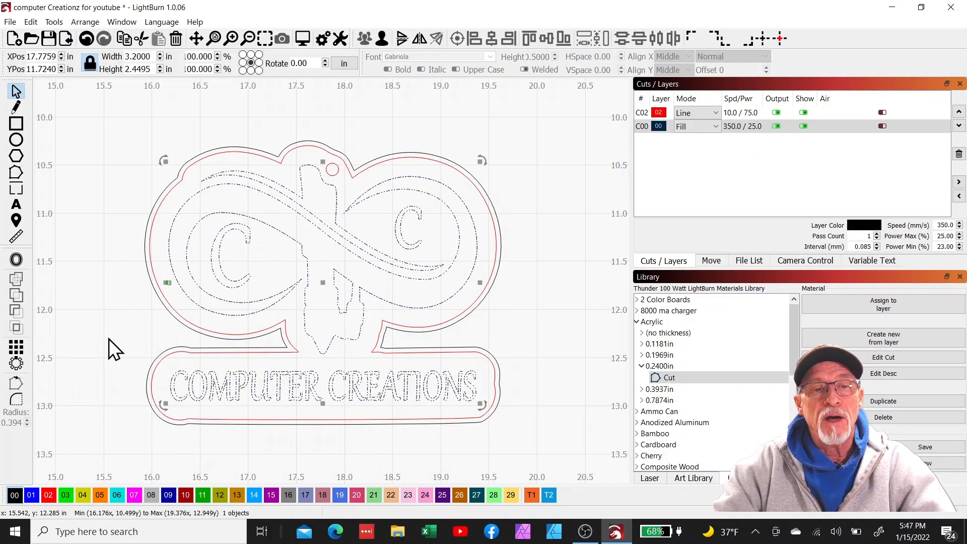
pyautogui.click(126, 149)
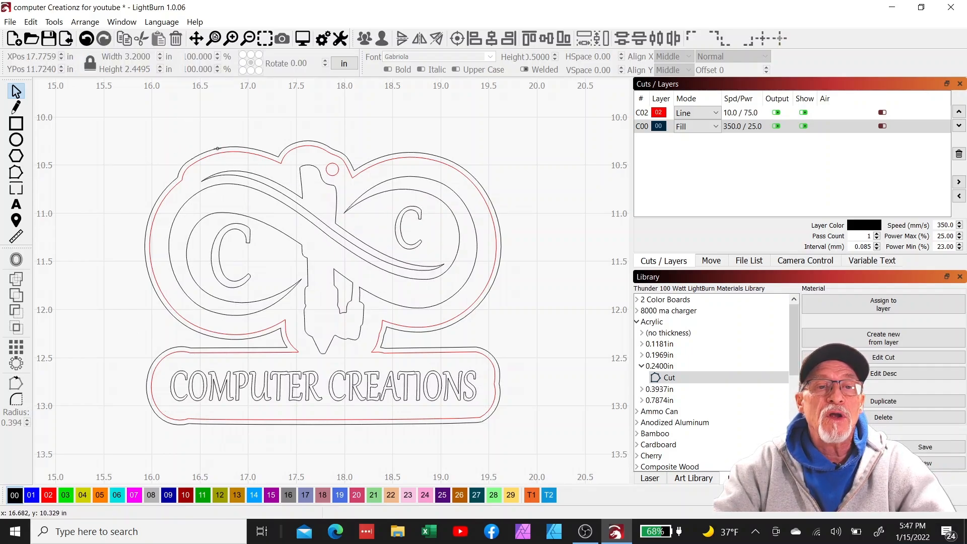
# Export only the outermost black outline to the Desktop as an SVG file named "outline buffer of logo design"
pyautogui.click(217, 149)
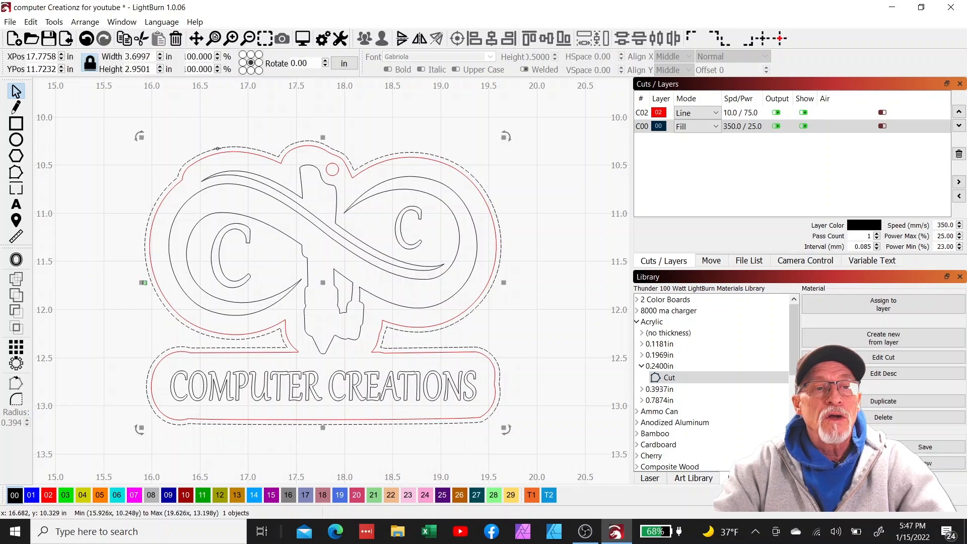
pyautogui.click(10, 21)
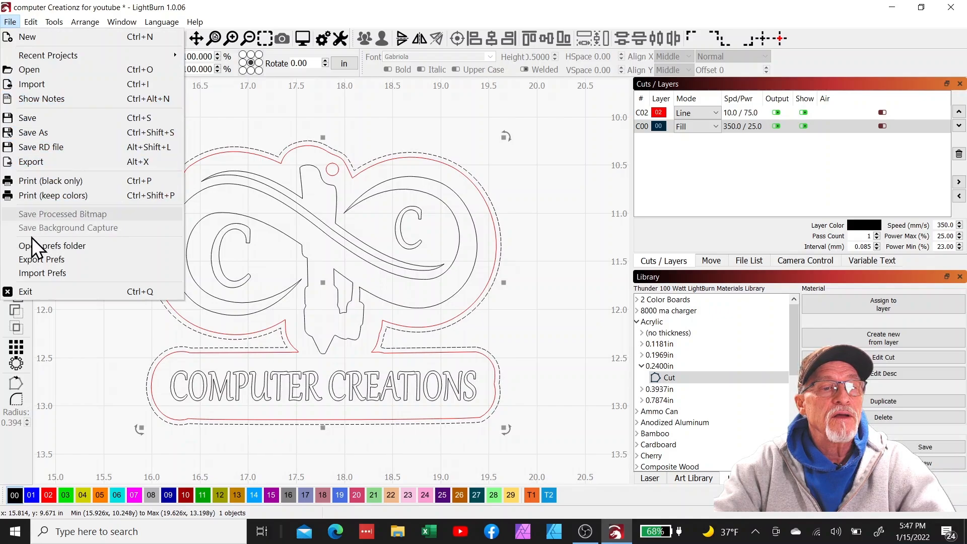
pyautogui.click(34, 165)
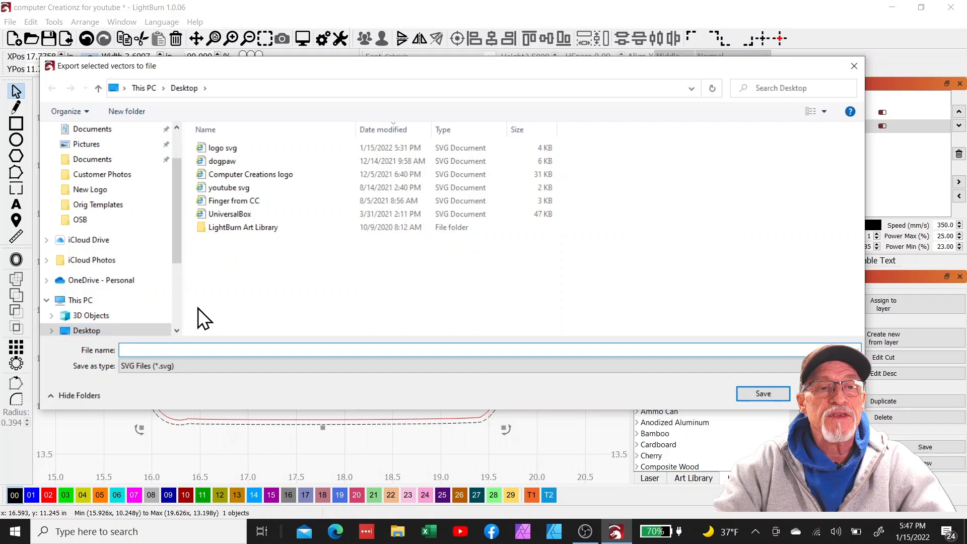
pyautogui.write('o')
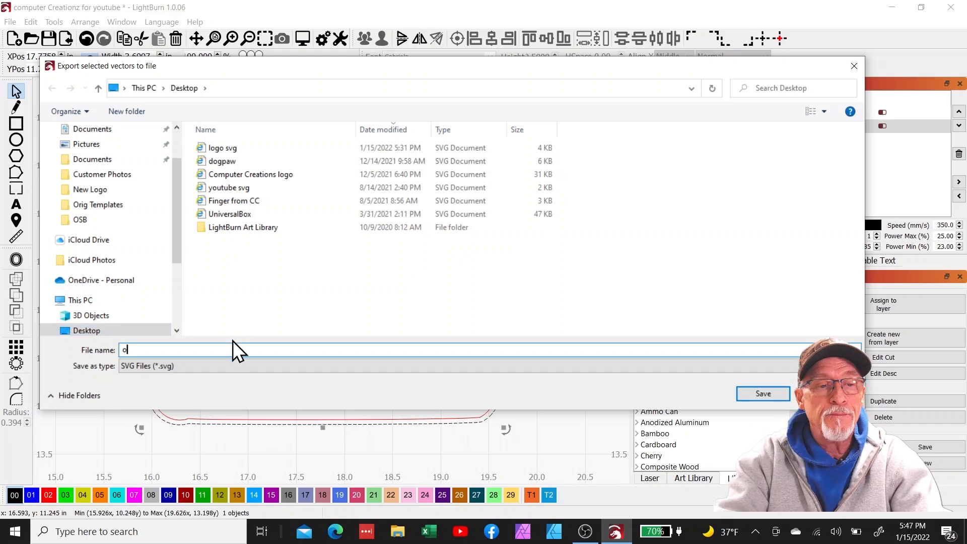
pyautogui.write('utline')
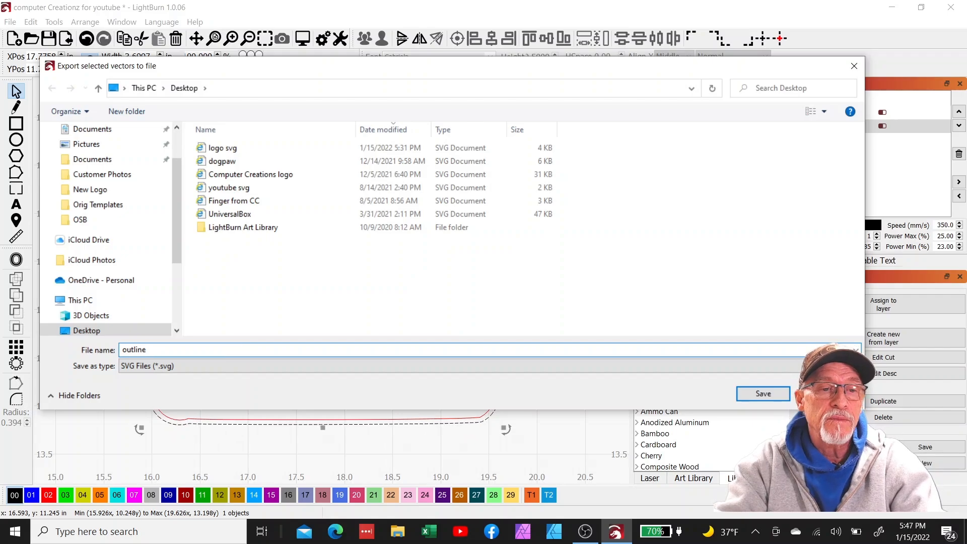
pyautogui.write(' buf')
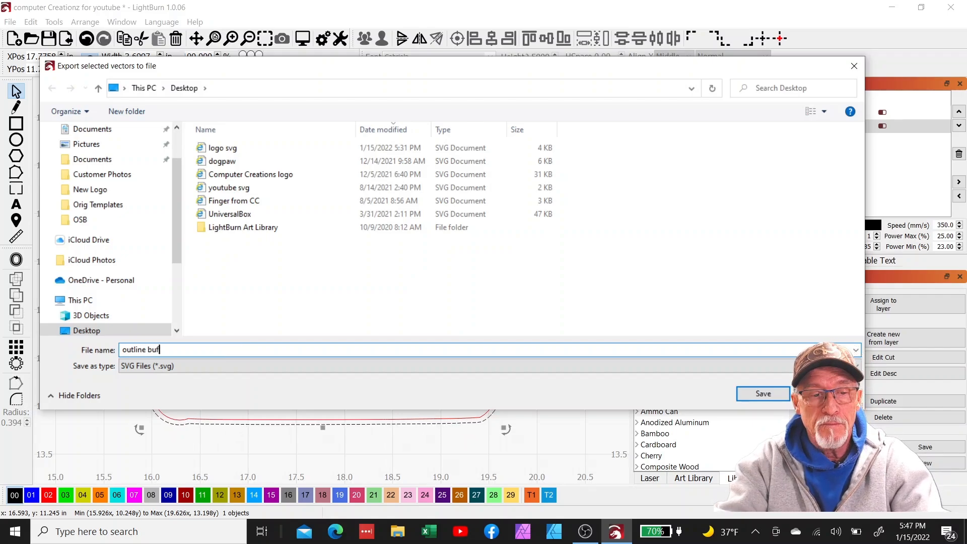
pyautogui.write('fer o')
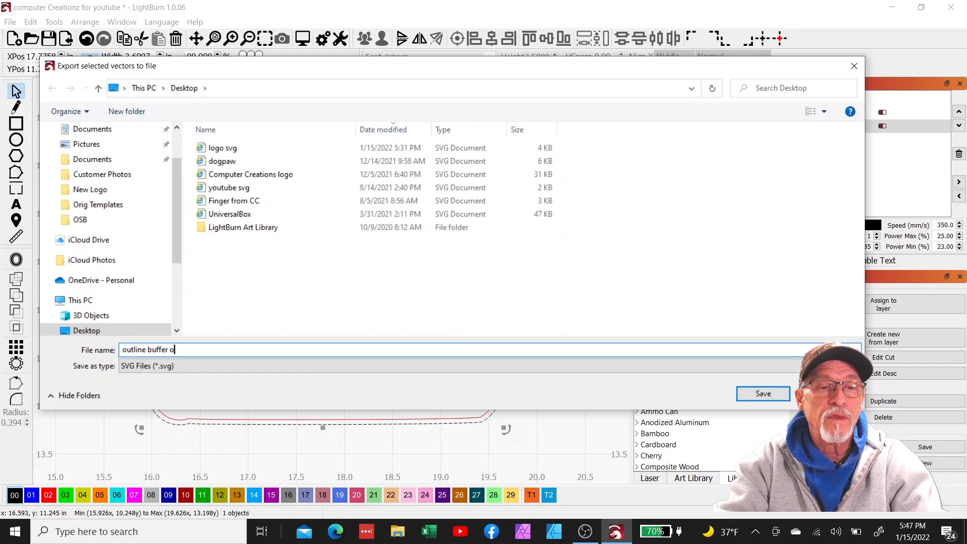
pyautogui.write('f logo')
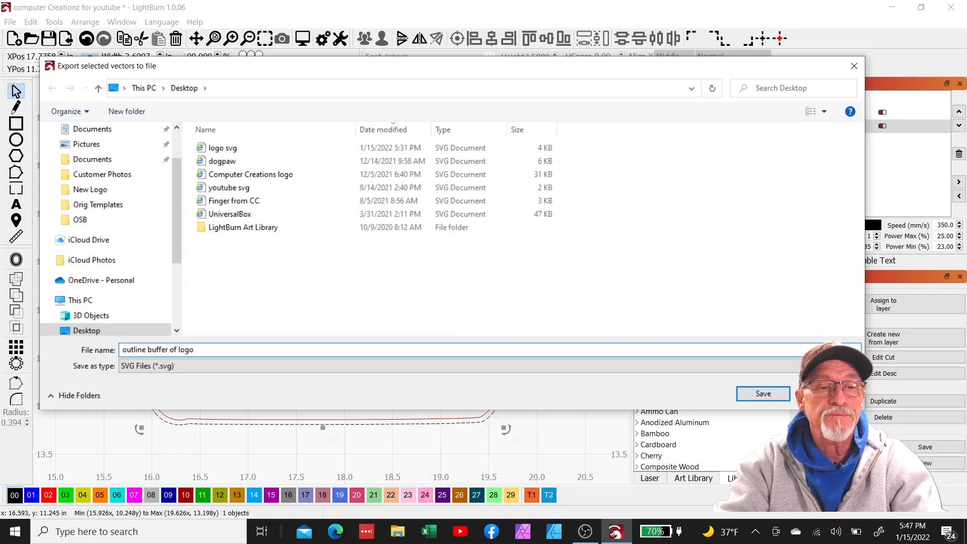
pyautogui.write(' design')
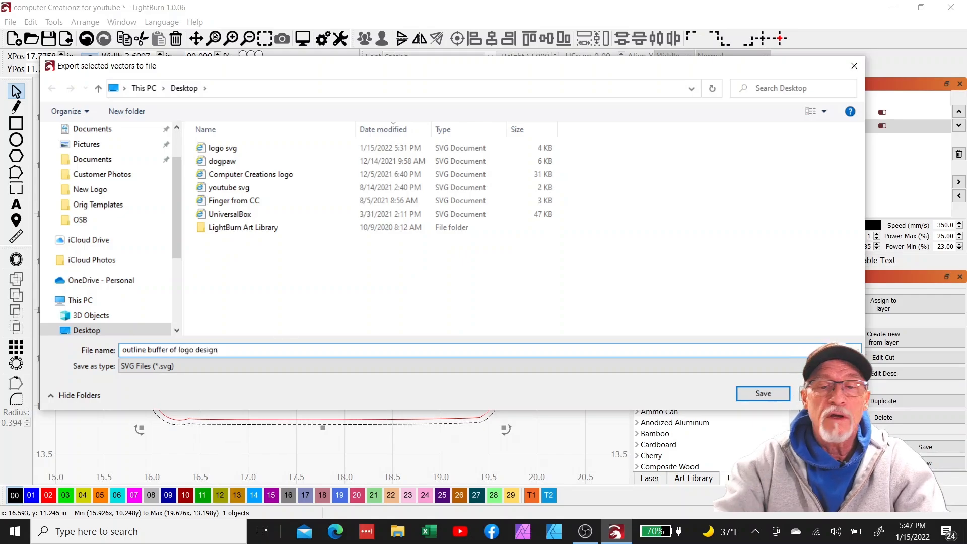
pyautogui.click(763, 393)
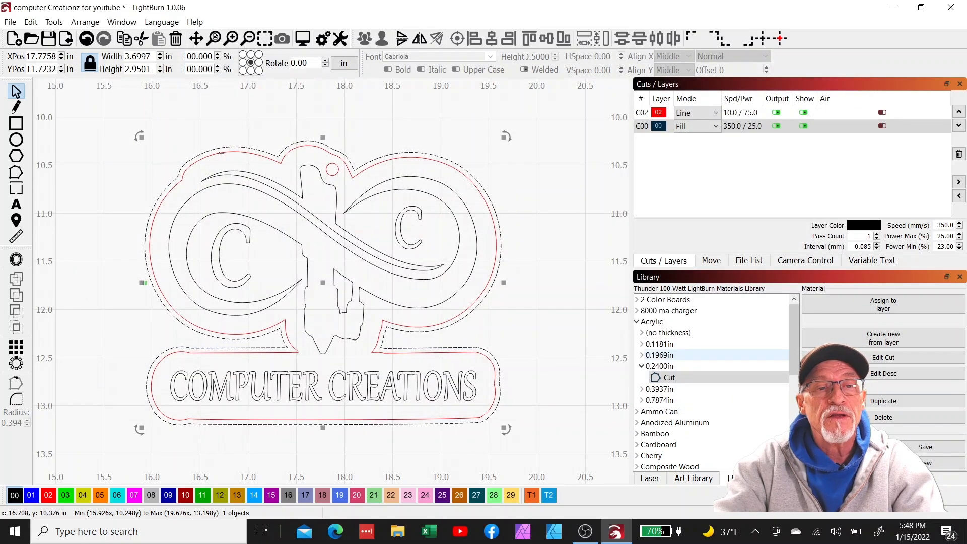
# Export the grouped red outline and hole to the Desktop as an SVG file named "acrylic outline"
pyautogui.click(219, 152)
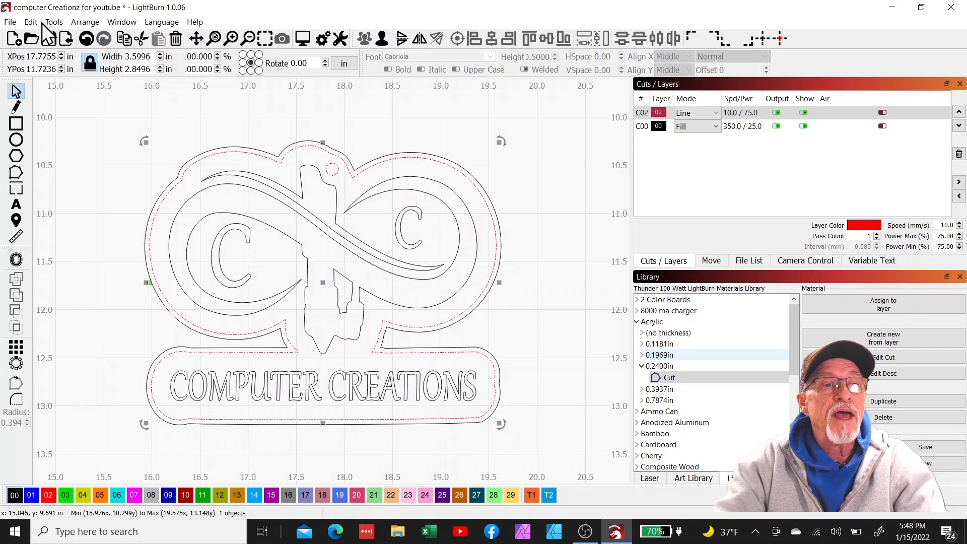
pyautogui.click(11, 22)
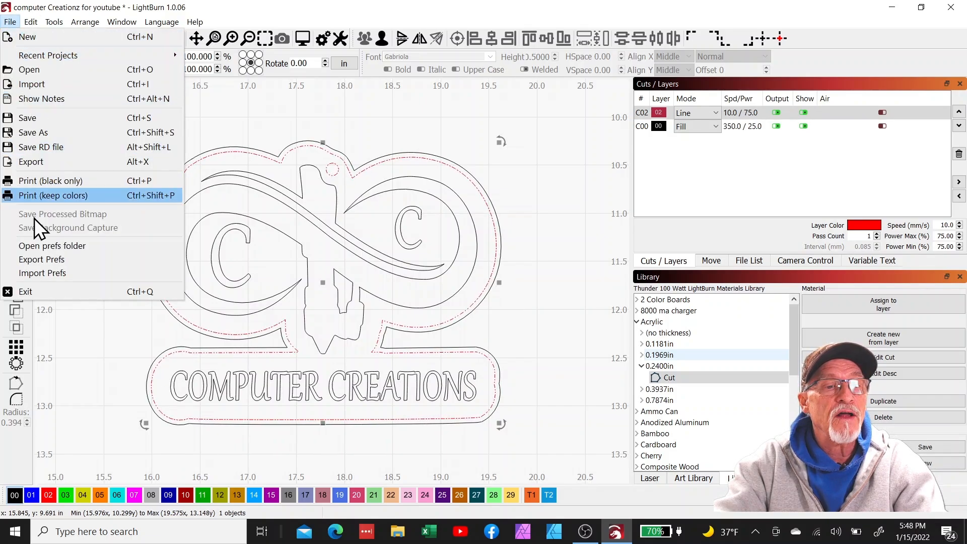
pyautogui.click(40, 160)
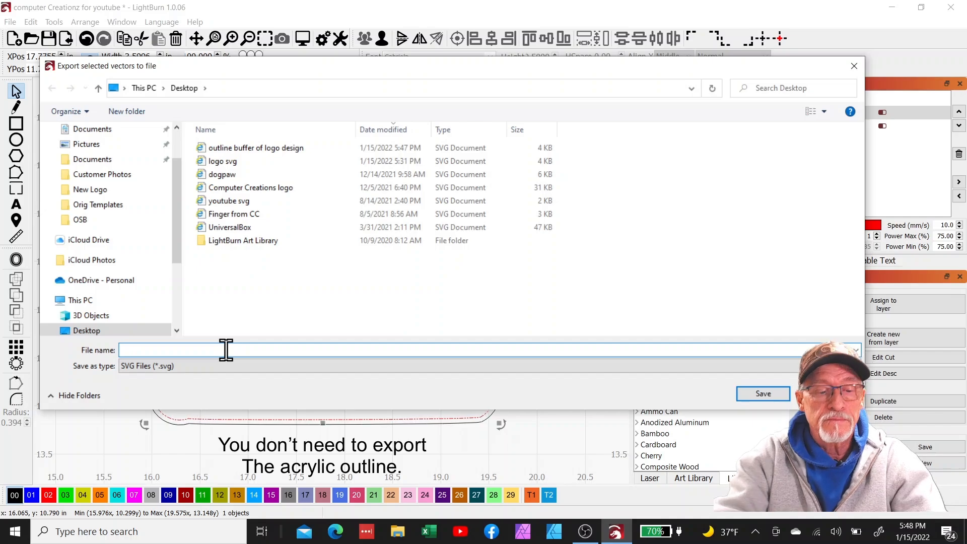
pyautogui.write('acrl')
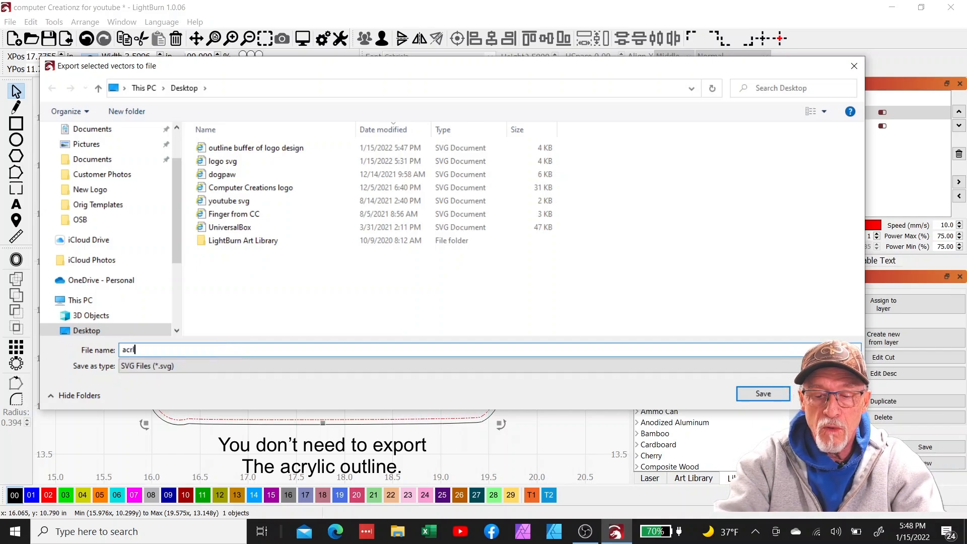
pyautogui.press('BackSpace')
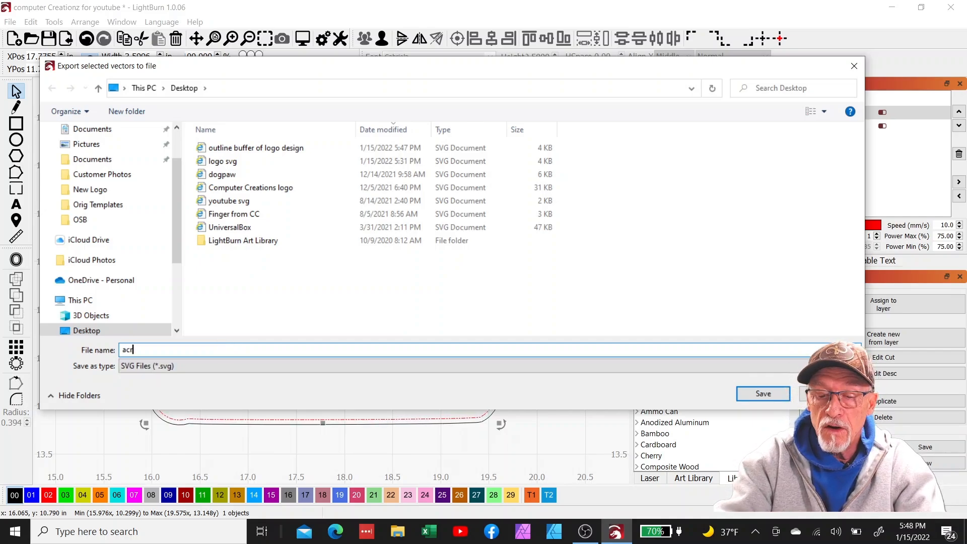
pyautogui.write('ylic ')
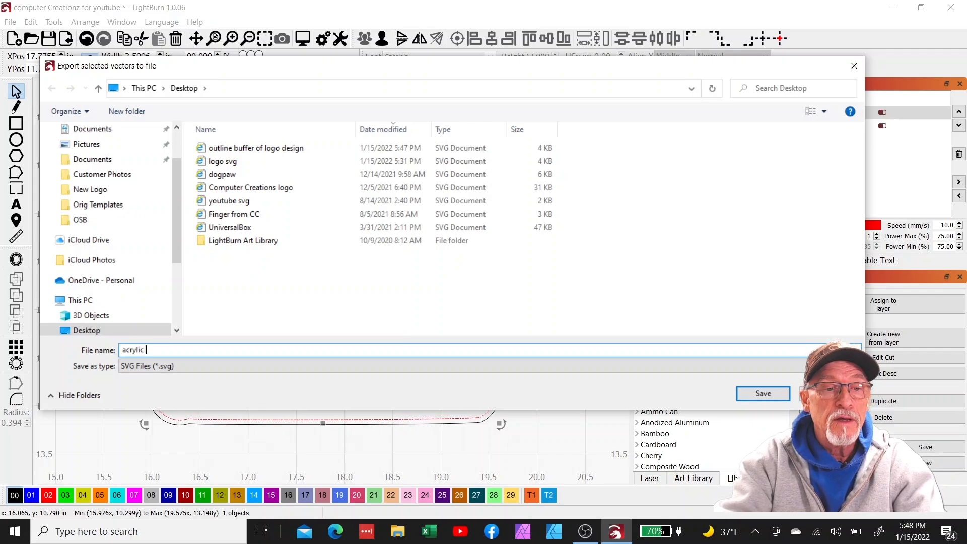
pyautogui.write('outline')
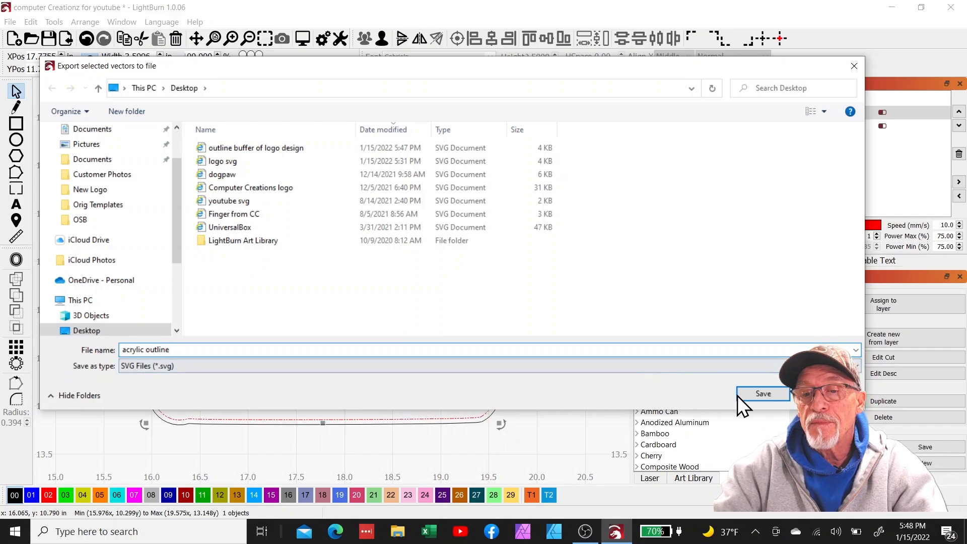
pyautogui.click(759, 393)
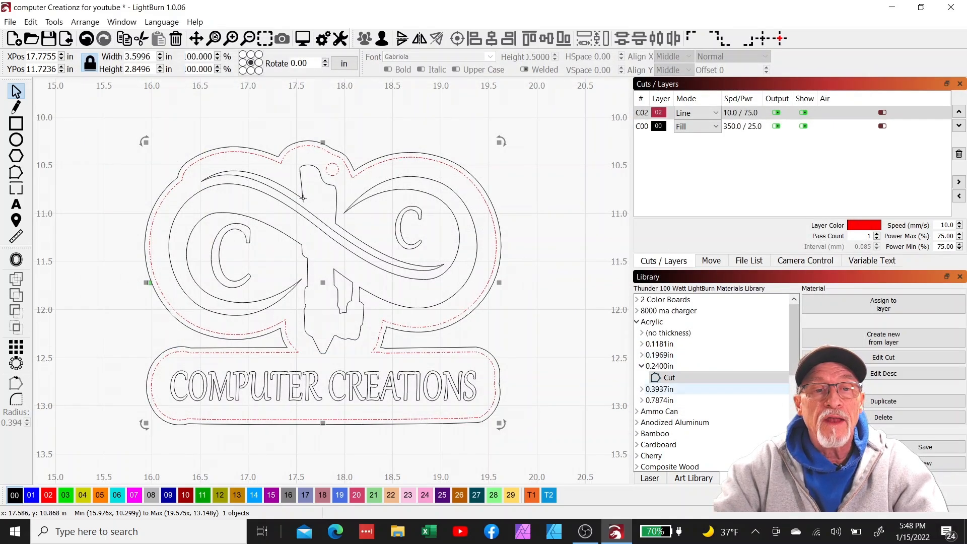
# Export only the inner logo artwork and lettering to the Desktop as an SVG file named "logo"
pyautogui.click(302, 198)
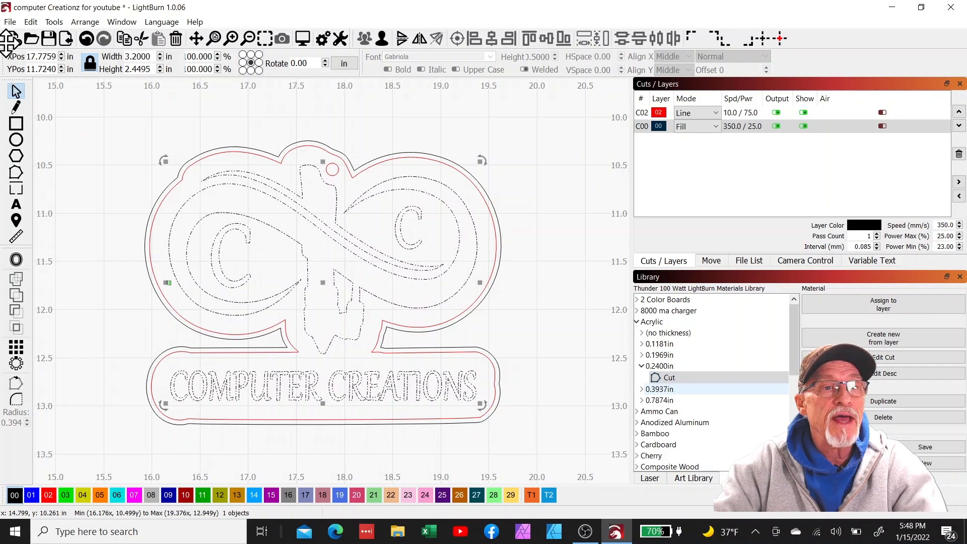
pyautogui.click(10, 22)
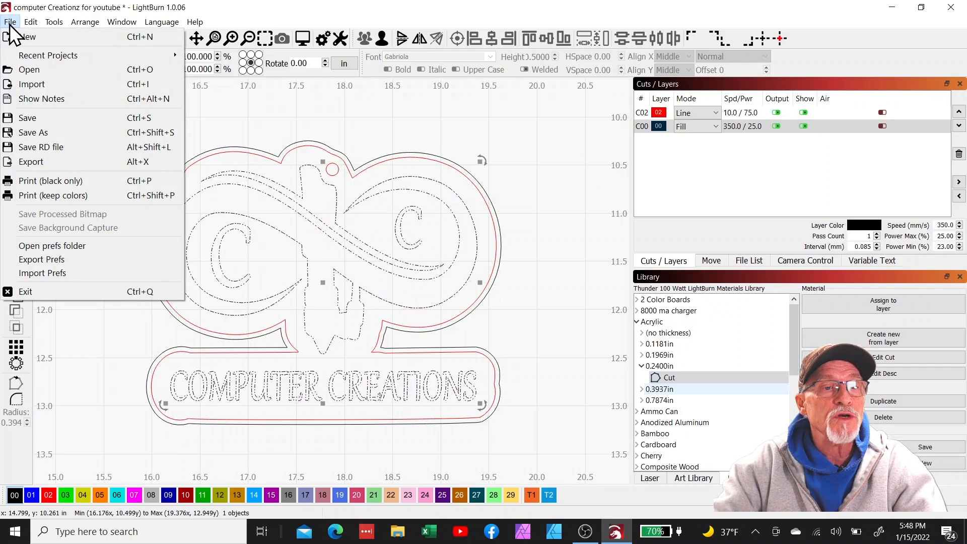
pyautogui.click(17, 164)
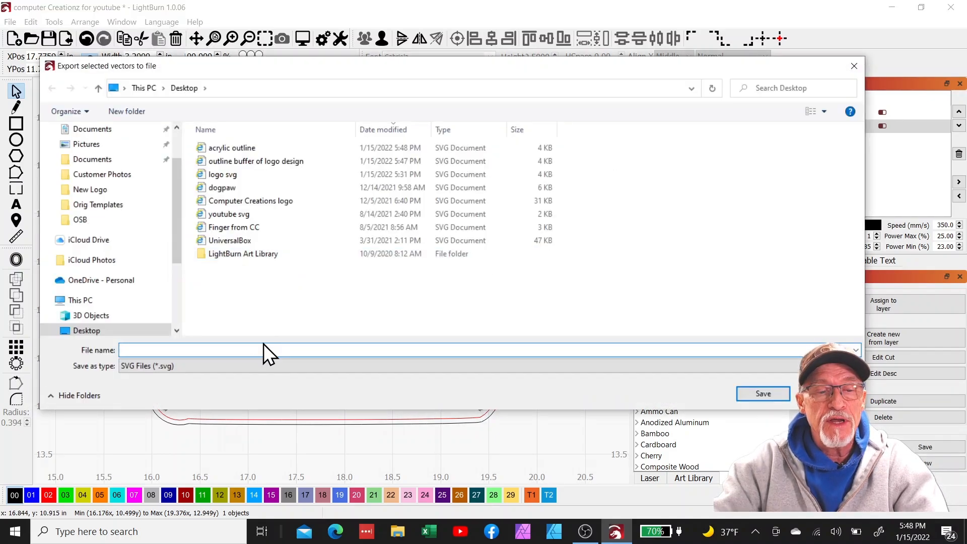
pyautogui.write('logo')
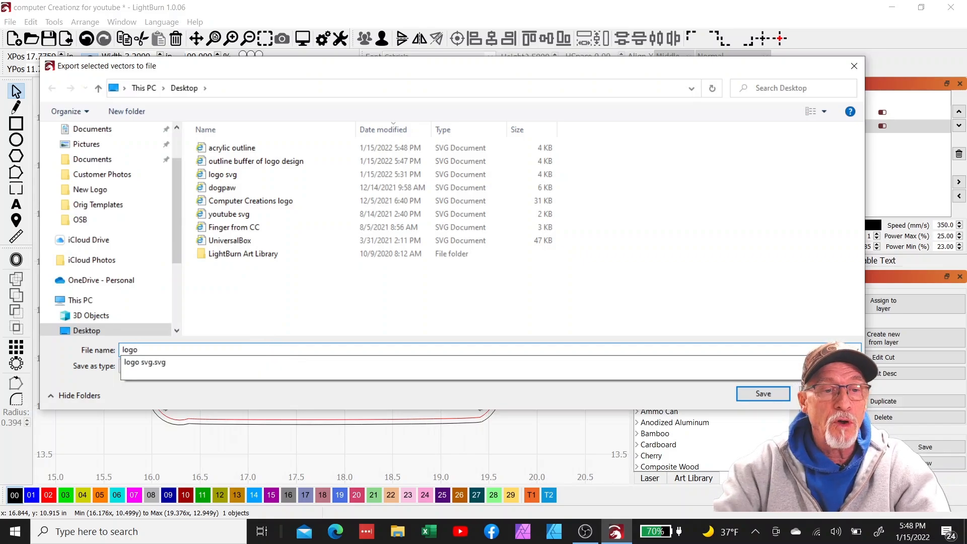
pyautogui.click(762, 393)
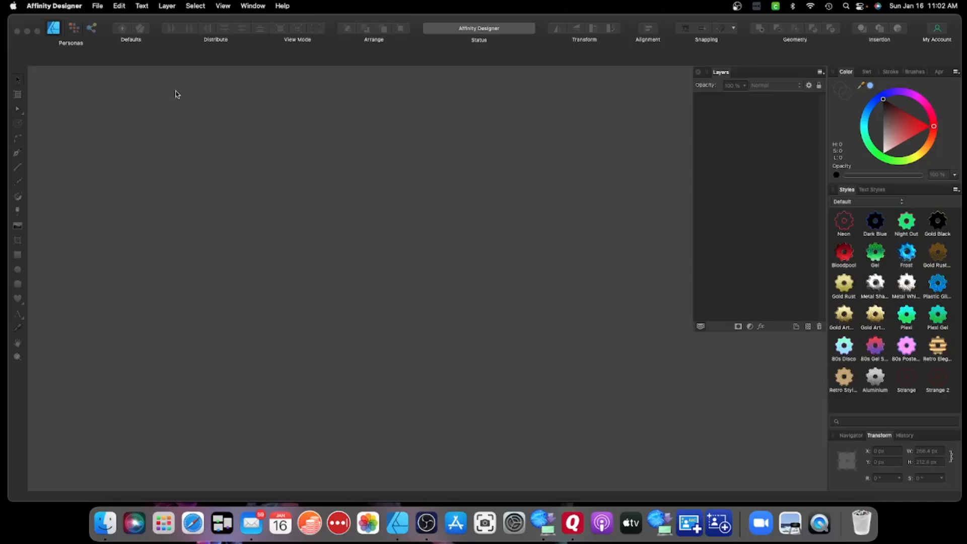
# Switch to Affinity Designer and create a portrait Letter document, 8.5 x 11 in at 400 DPI, with a transparent background
pyautogui.click(98, 6)
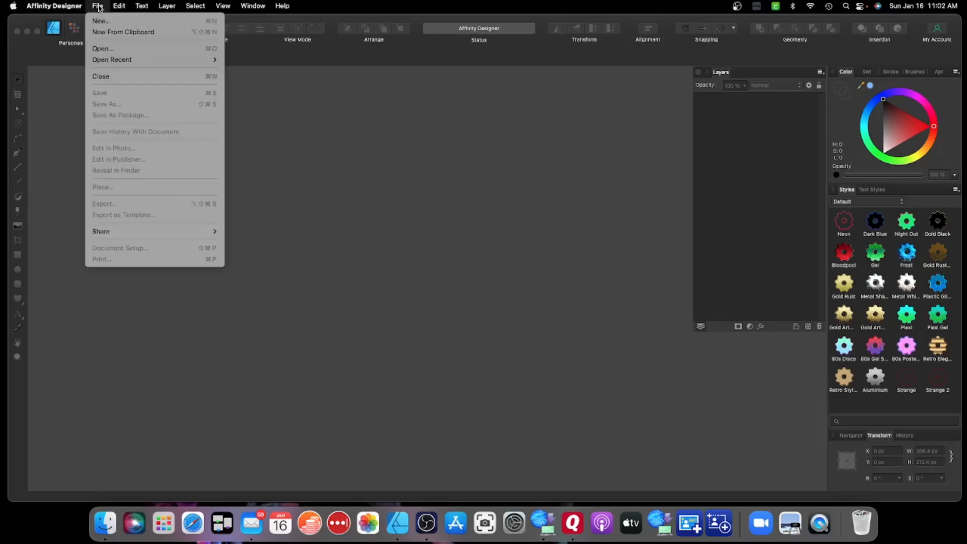
pyautogui.click(106, 19)
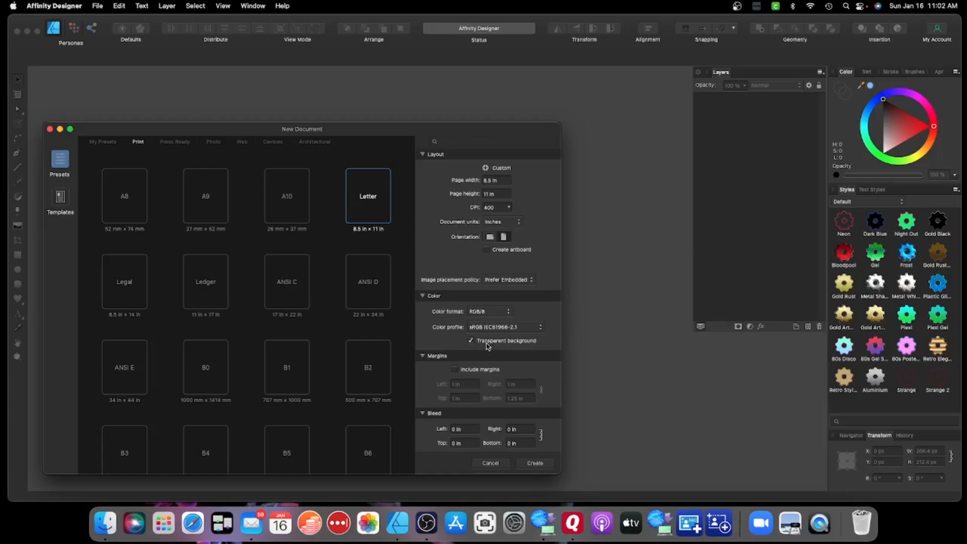
pyautogui.click(535, 463)
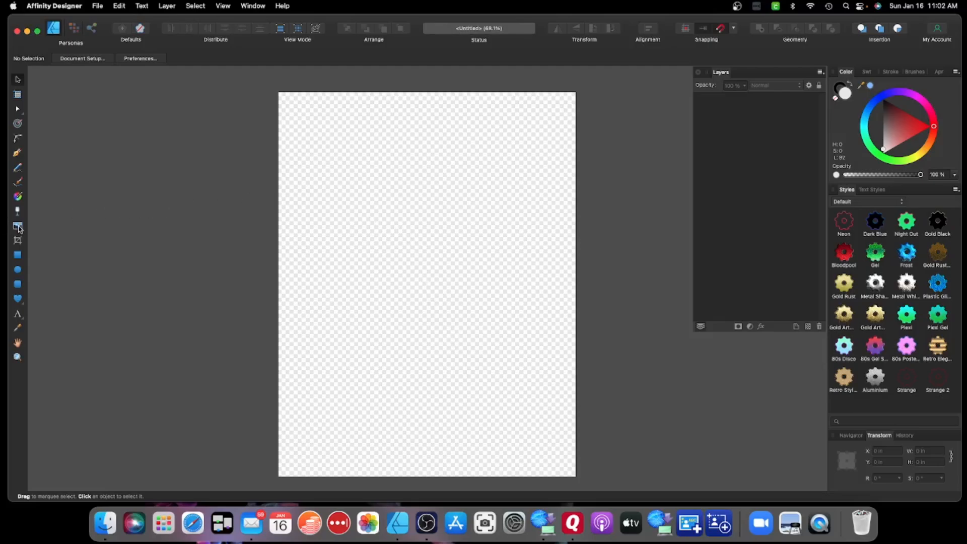
# Place "outline buffer of logo design.svg" at its default size in the centre of the page
pyautogui.click(19, 227)
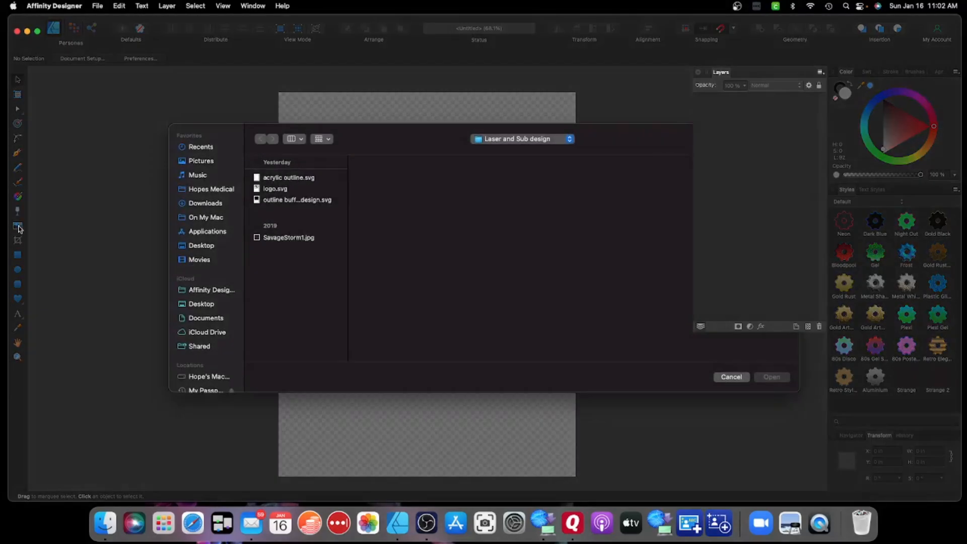
pyautogui.click(280, 200)
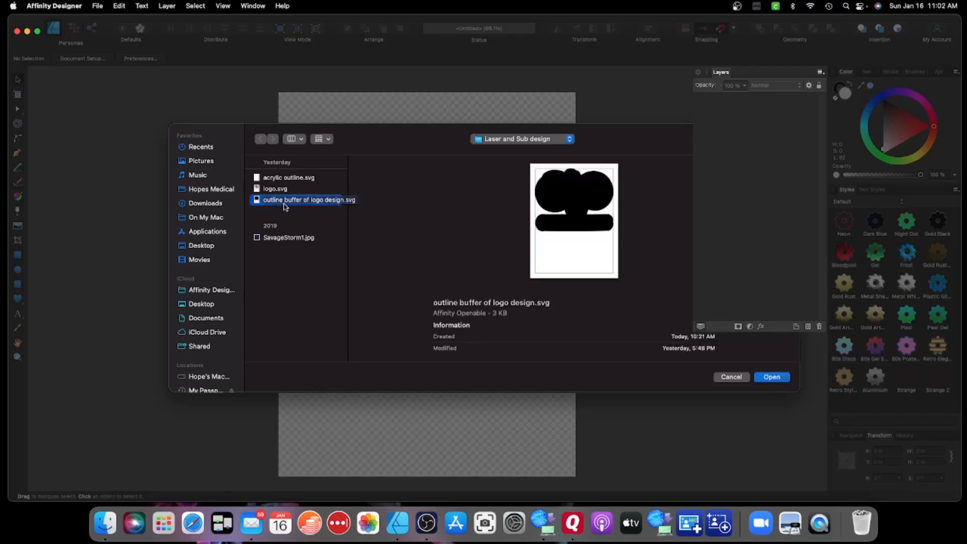
pyautogui.click(771, 377)
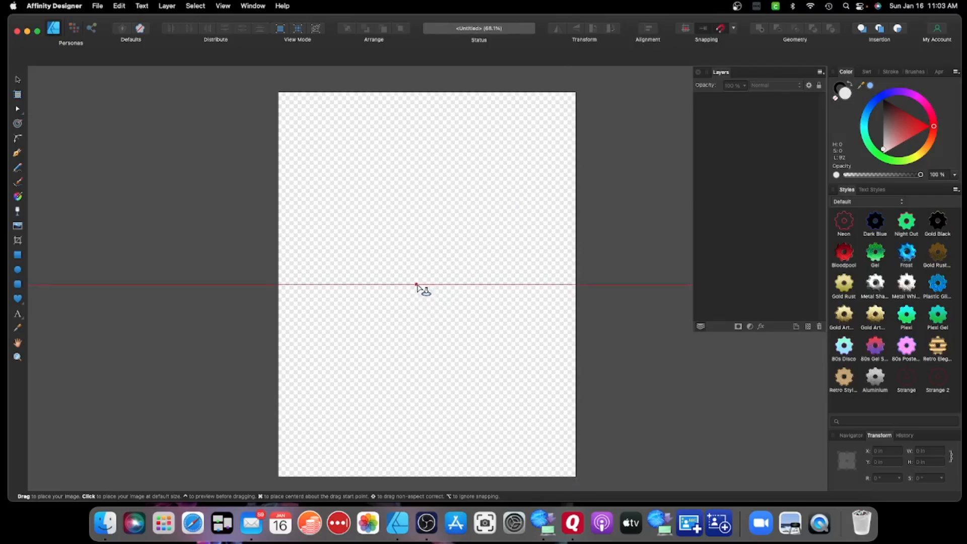
pyautogui.click(427, 284)
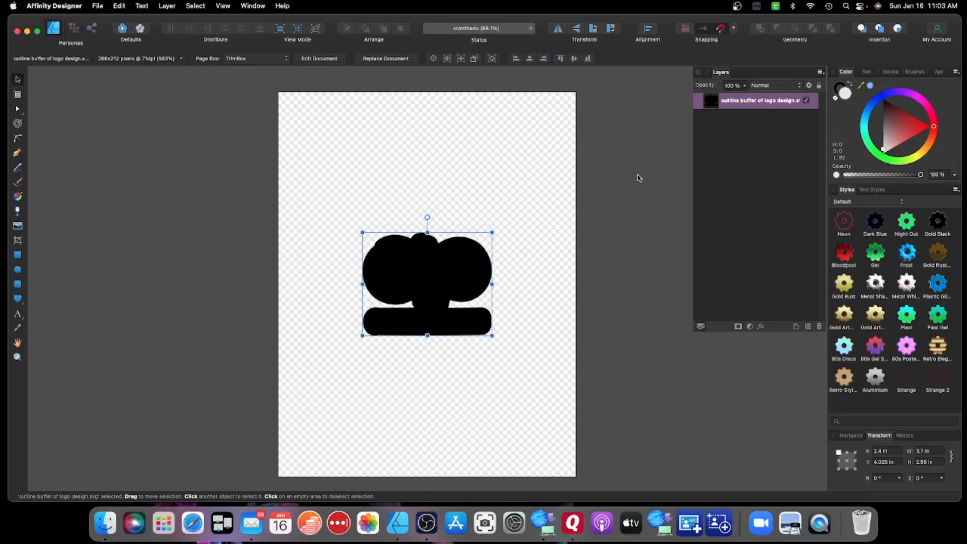
# Copy the black curve out of the embedded outline buffer document and paste it into the untitled Letter document
pyautogui.click(319, 59)
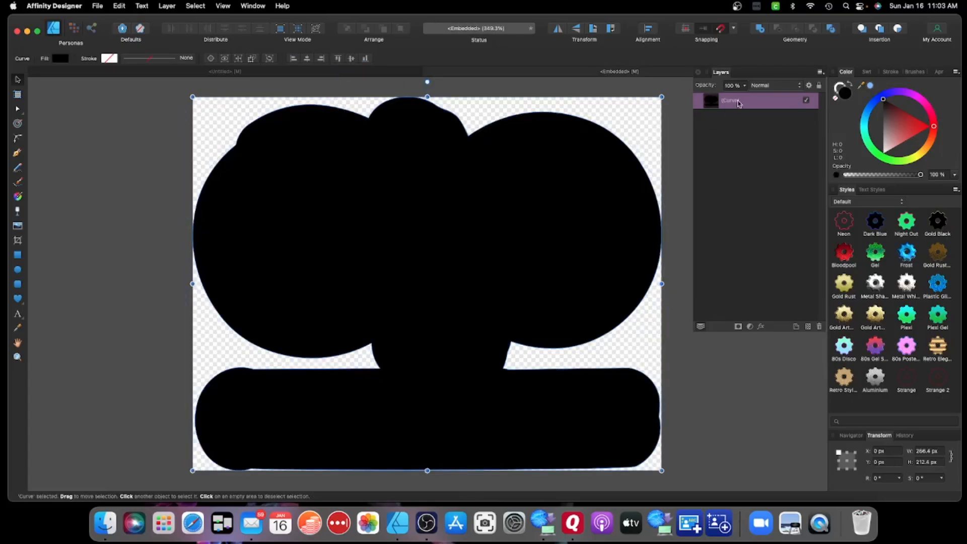
pyautogui.rightClick(759, 105)
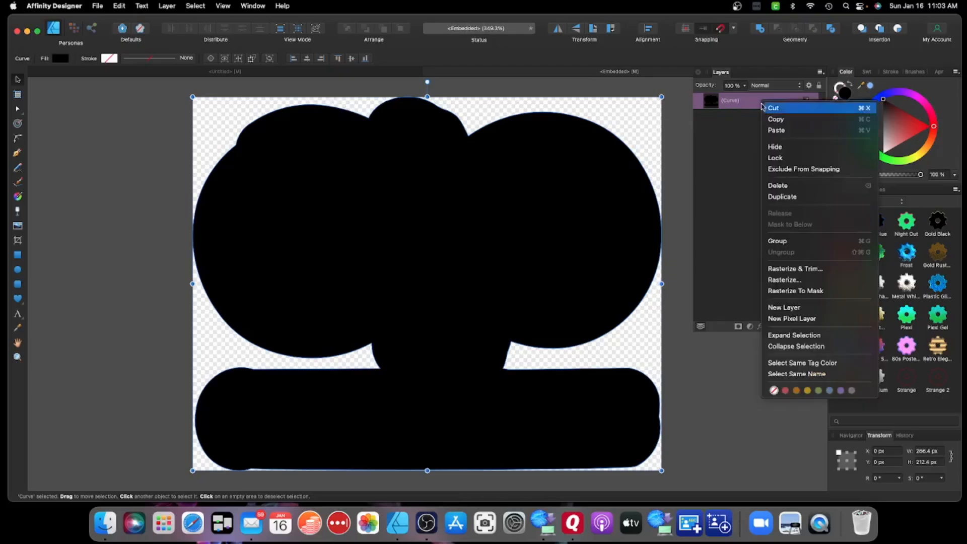
pyautogui.click(771, 120)
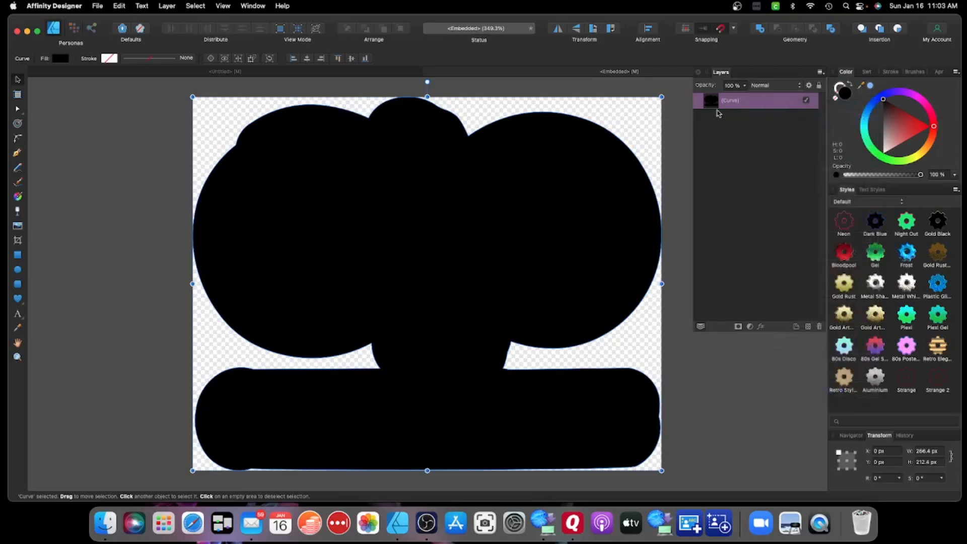
pyautogui.click(380, 74)
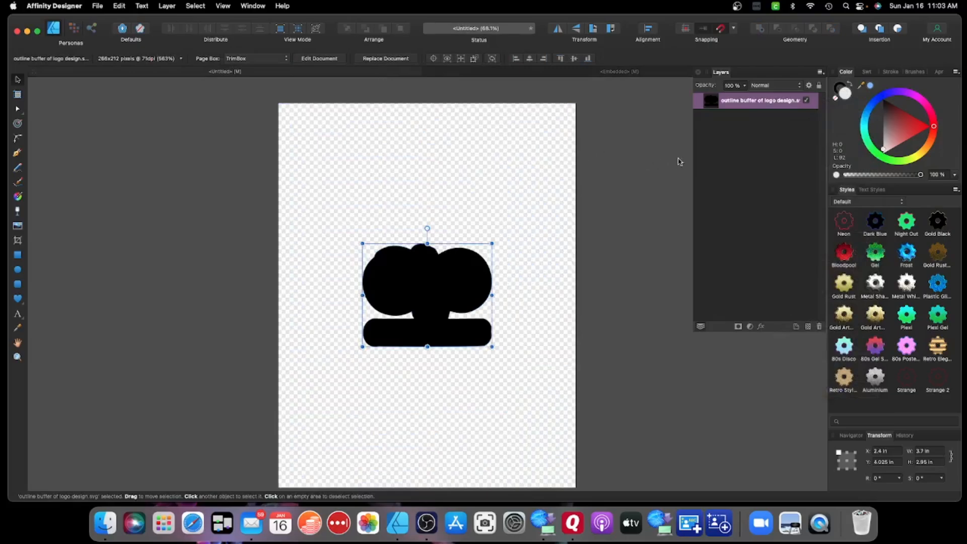
pyautogui.rightClick(447, 157)
pyautogui.click(462, 182)
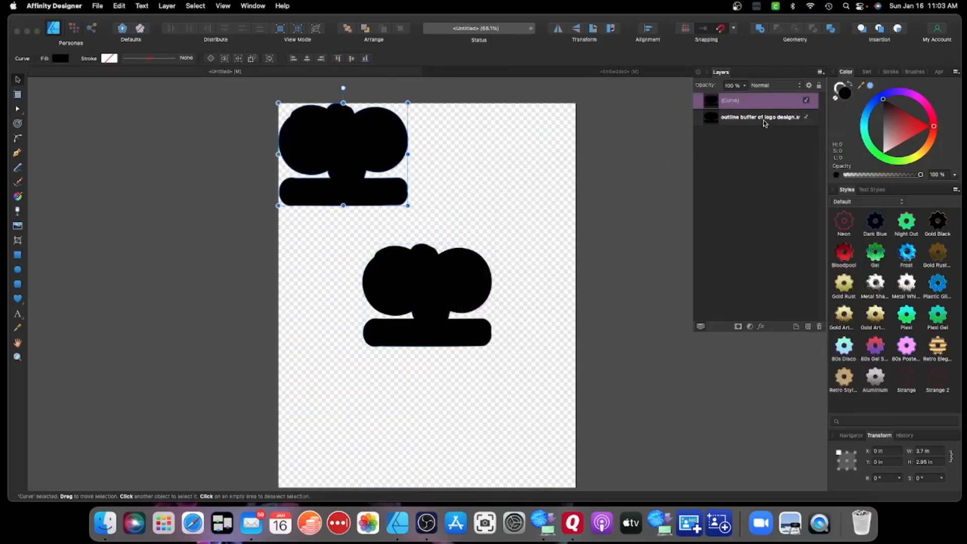
# Delete the embedded outline buffer layer and move the pasted curve to the centre of the page
pyautogui.click(763, 121)
pyautogui.press('Delete')
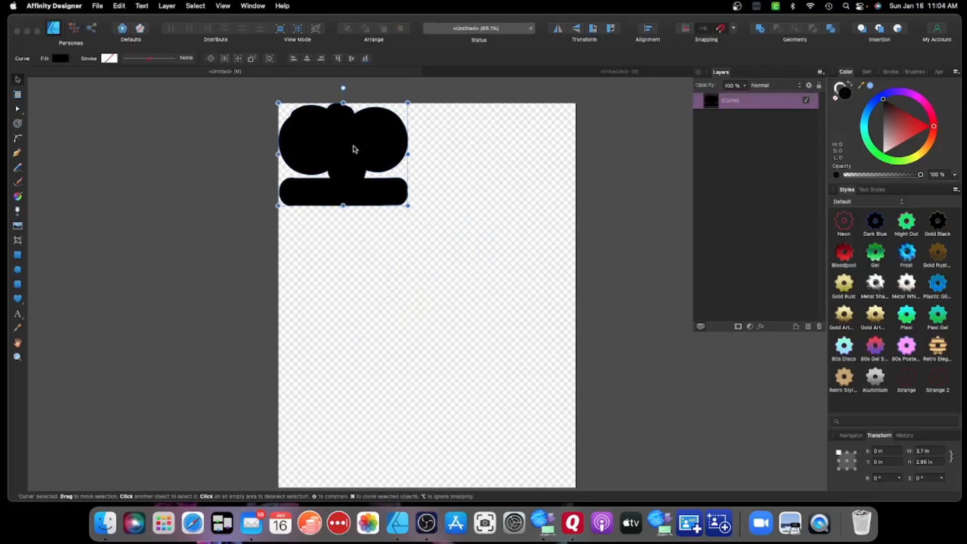
pyautogui.moveTo(355, 150)
pyautogui.mouseDown()
pyautogui.moveTo(445, 309)
pyautogui.moveTo(436, 315)
pyautogui.moveTo(441, 286)
pyautogui.mouseUp()
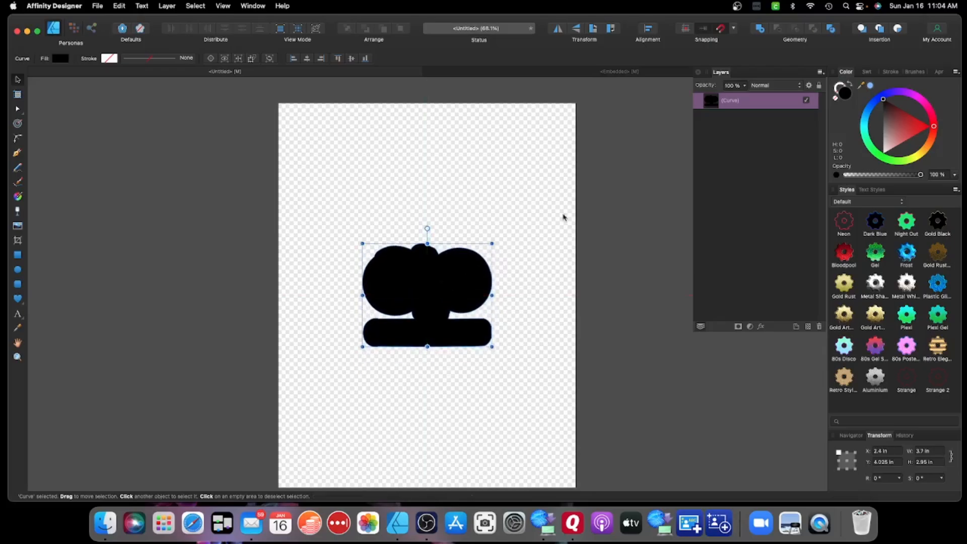
# Rename the pasted curve's layer to "Outline"
pyautogui.doubleClick(728, 104)
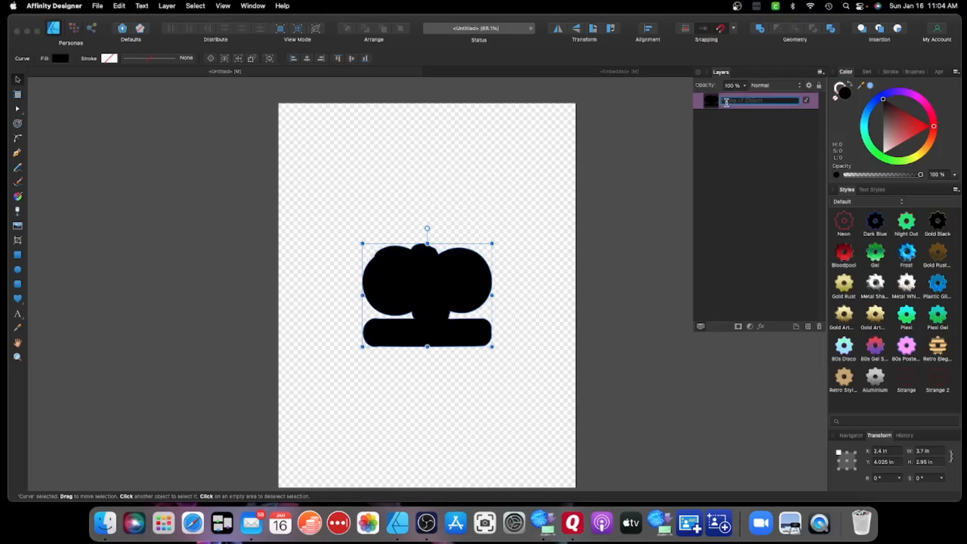
pyautogui.write('C')
pyautogui.press('Return')
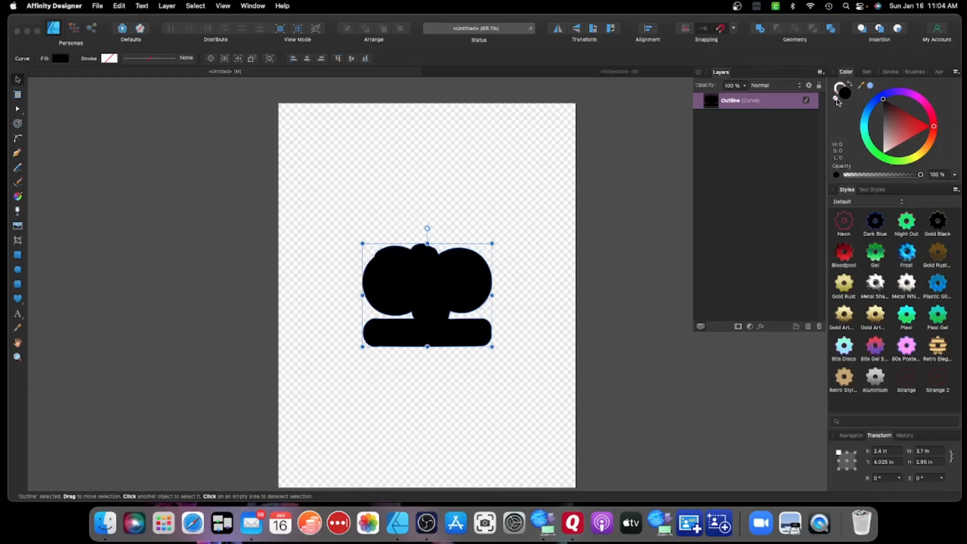
# Swap the Outline curve's fill and stroke to leave a black stroke without fill, and set its width to 2.5 pt
pyautogui.click(852, 87)
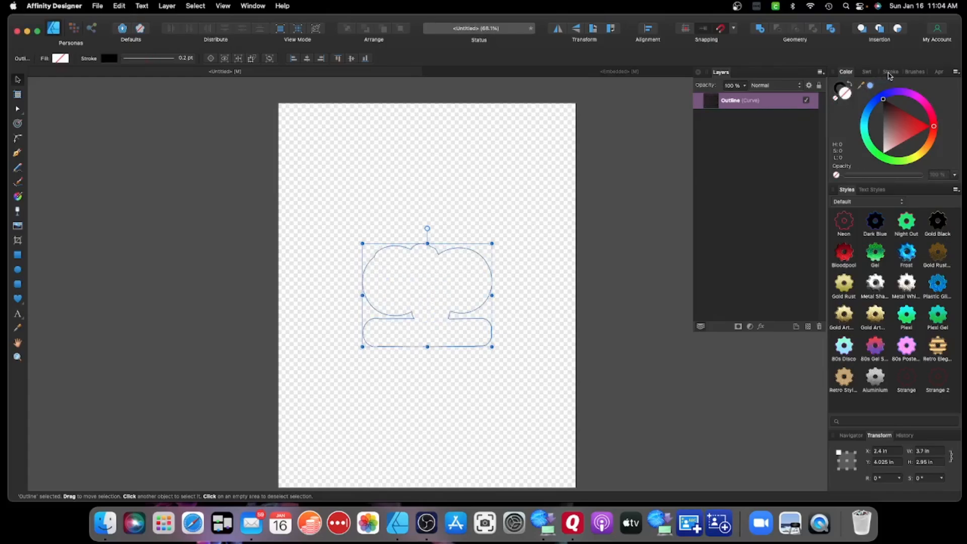
pyautogui.click(889, 74)
pyautogui.moveTo(854, 100); pyautogui.dragTo(870, 100)
# Place logo.svg at default size centred inside the outline, and move both together to near the page's upper edge
pyautogui.scroll(5, 440, 291)
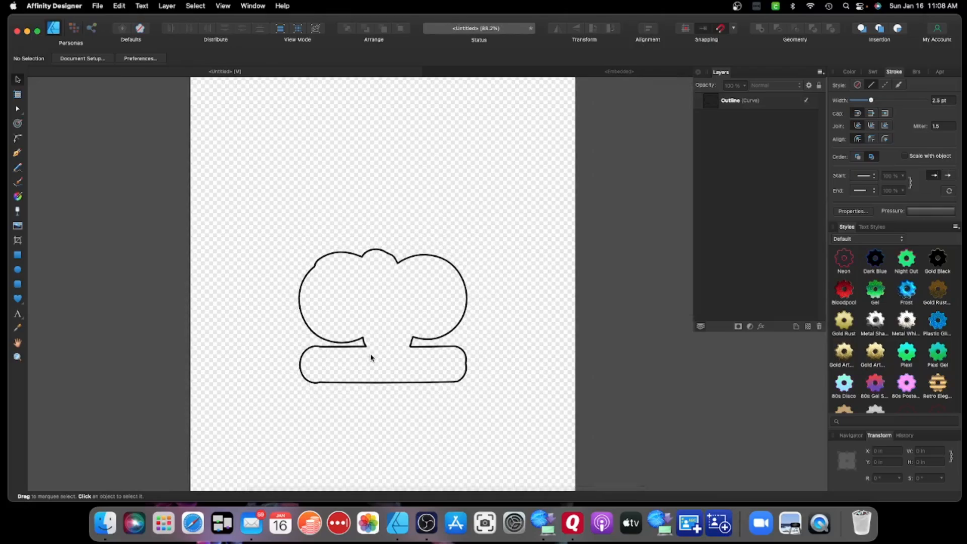
pyautogui.press('space')
pyautogui.moveTo(371, 352); pyautogui.dragTo(368, 329)
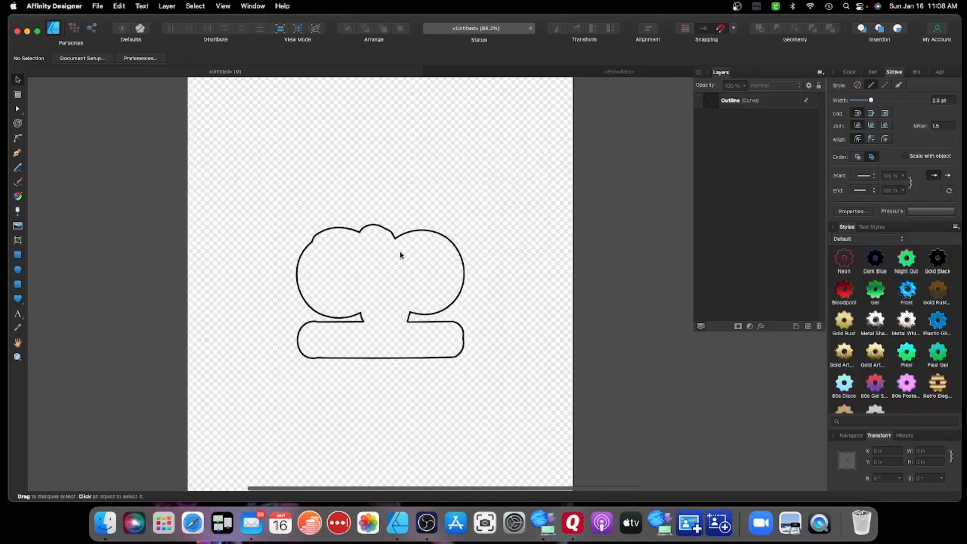
pyautogui.click(19, 229)
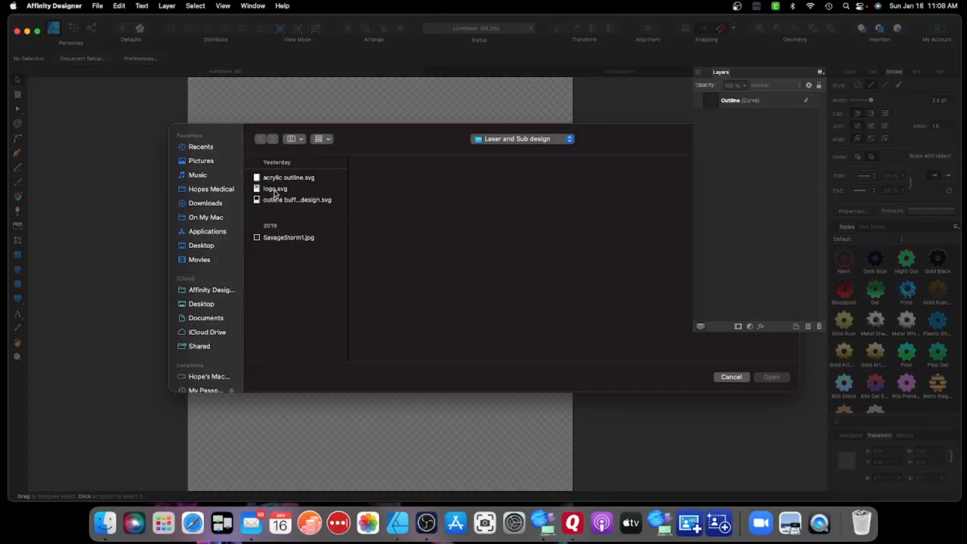
pyautogui.click(275, 190)
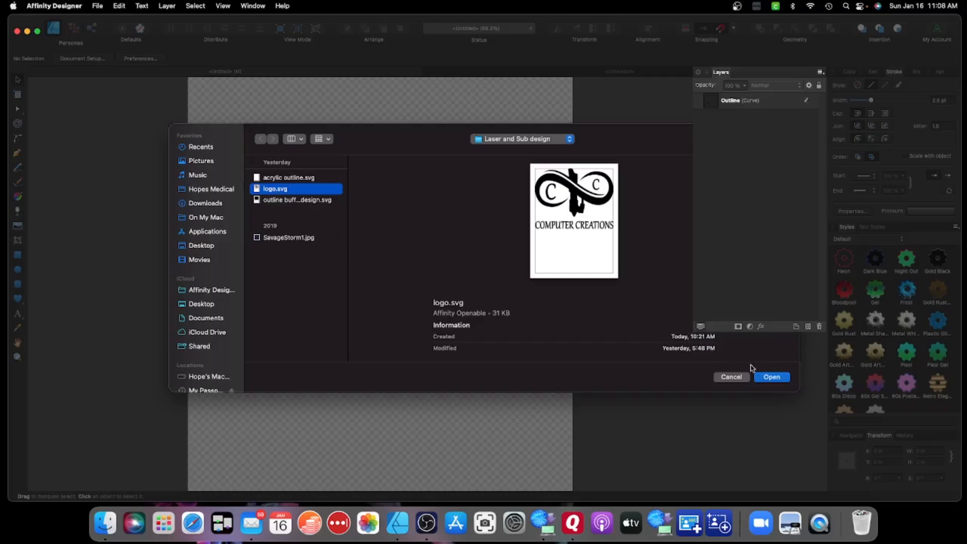
pyautogui.click(772, 378)
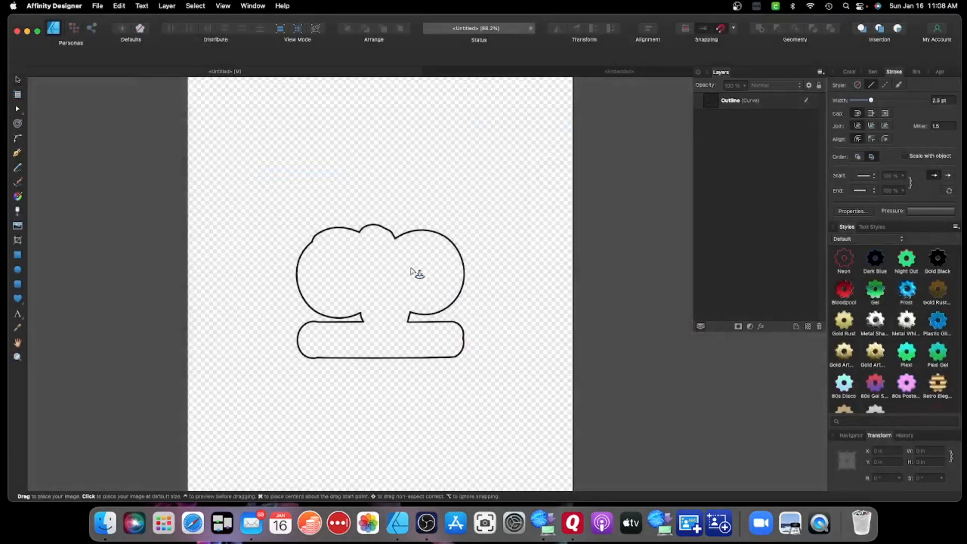
pyautogui.click(380, 292)
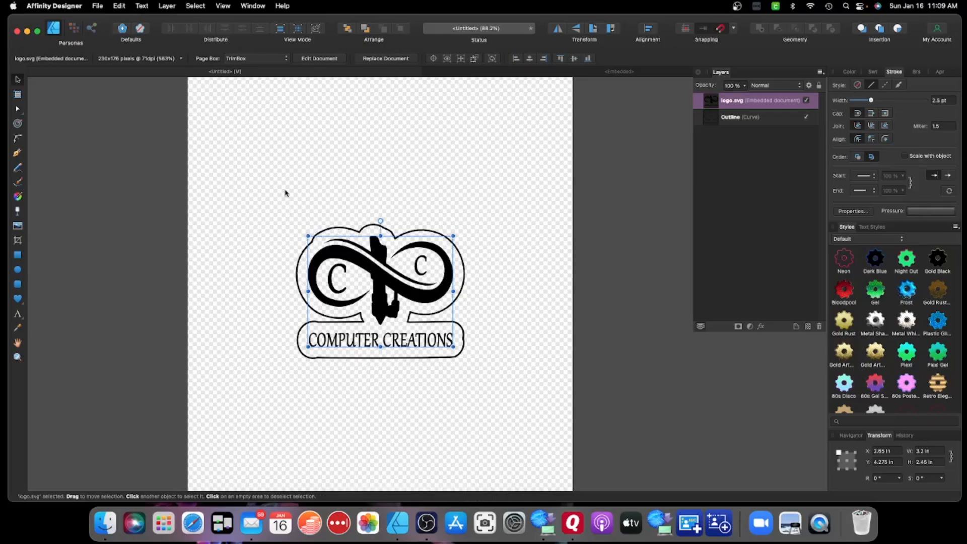
pyautogui.moveTo(285, 191); pyautogui.dragTo(488, 395)
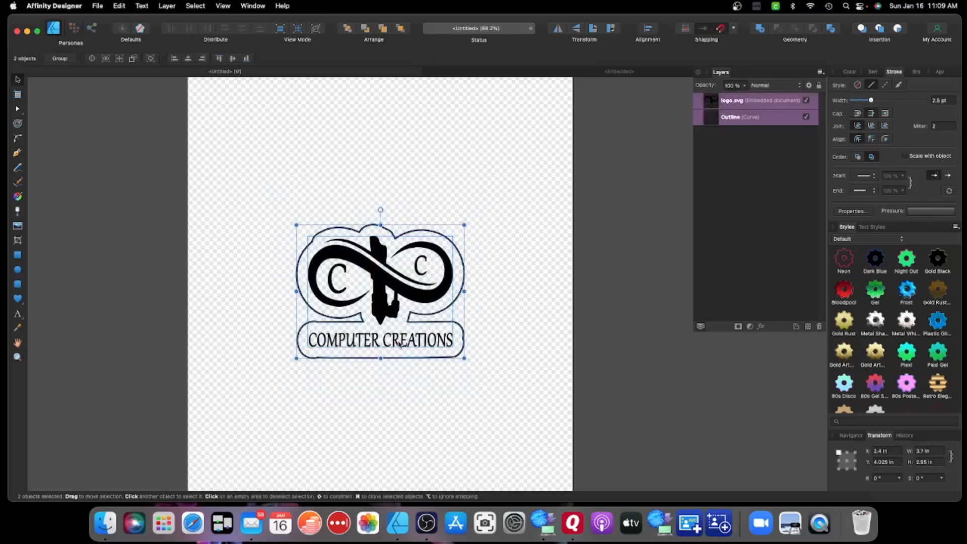
pyautogui.moveTo(381, 288); pyautogui.dragTo(390, 163)
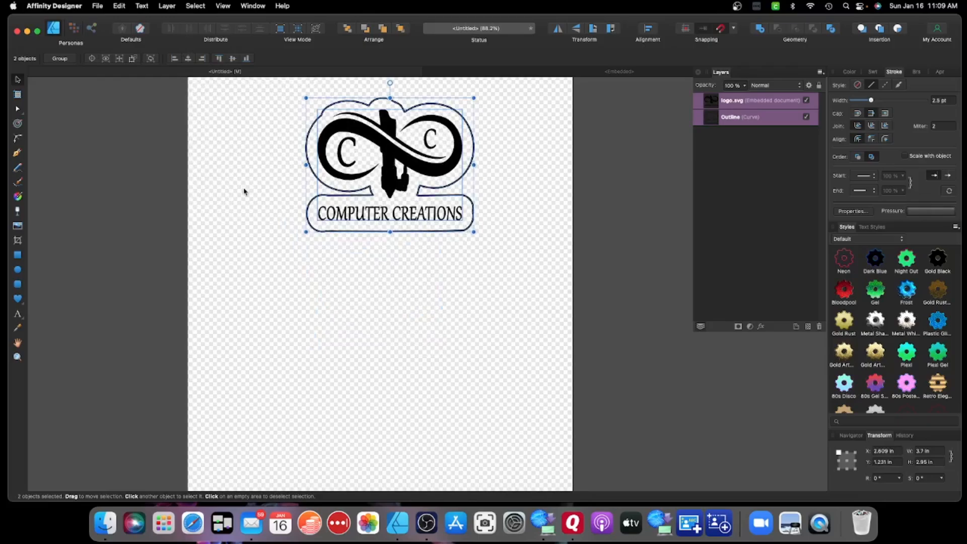
# Place SavageStorm1.jpg on the page, scale it down to about 5 x 5 in, and position it below the logo
pyautogui.click(15, 228)
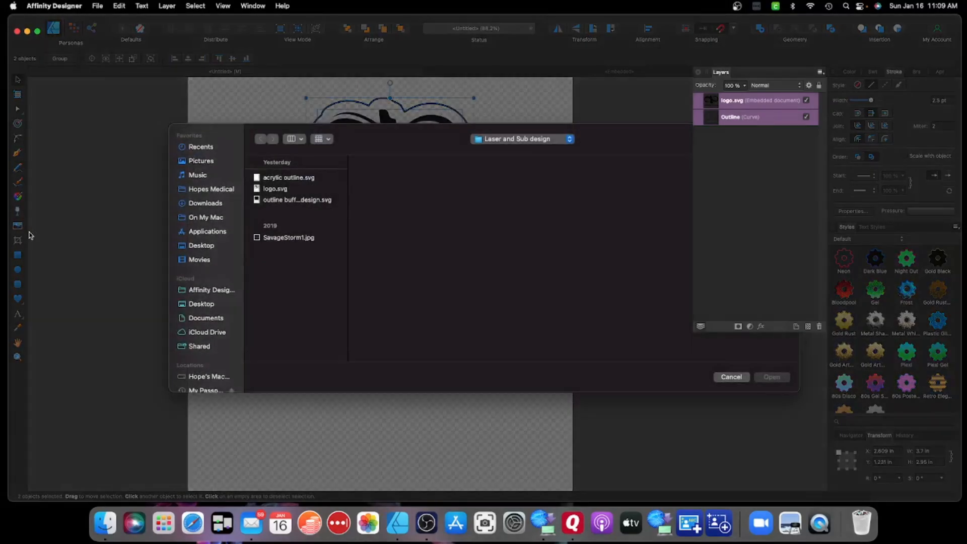
pyautogui.click(292, 240)
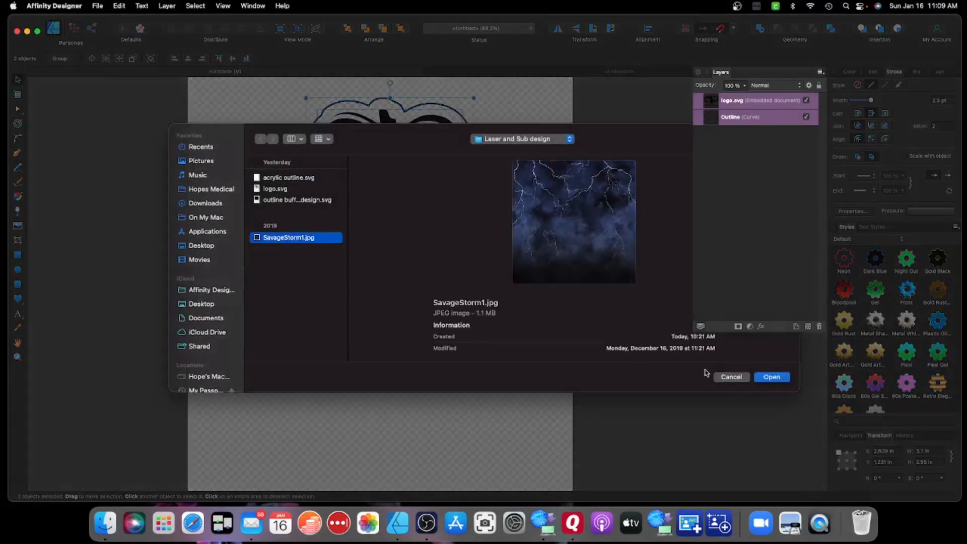
pyautogui.click(771, 377)
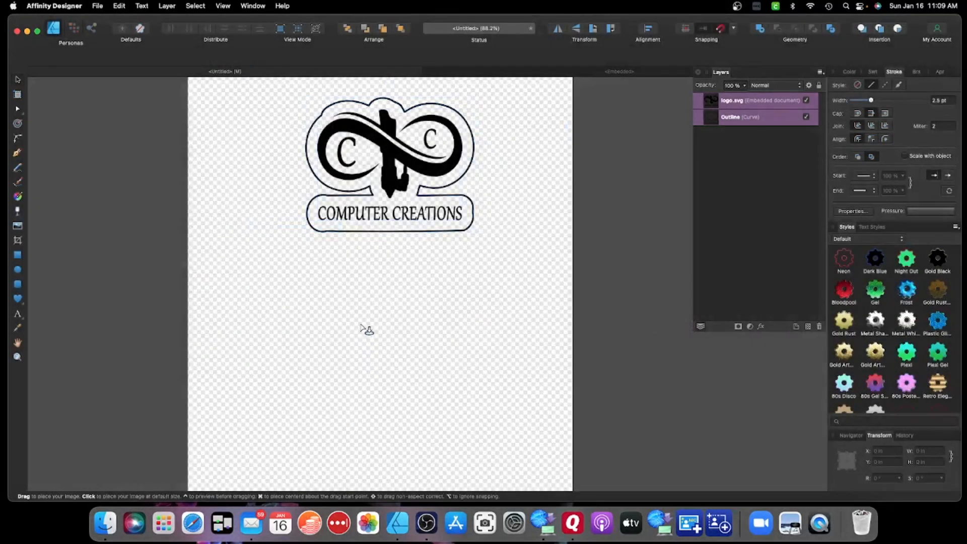
pyautogui.click(387, 374)
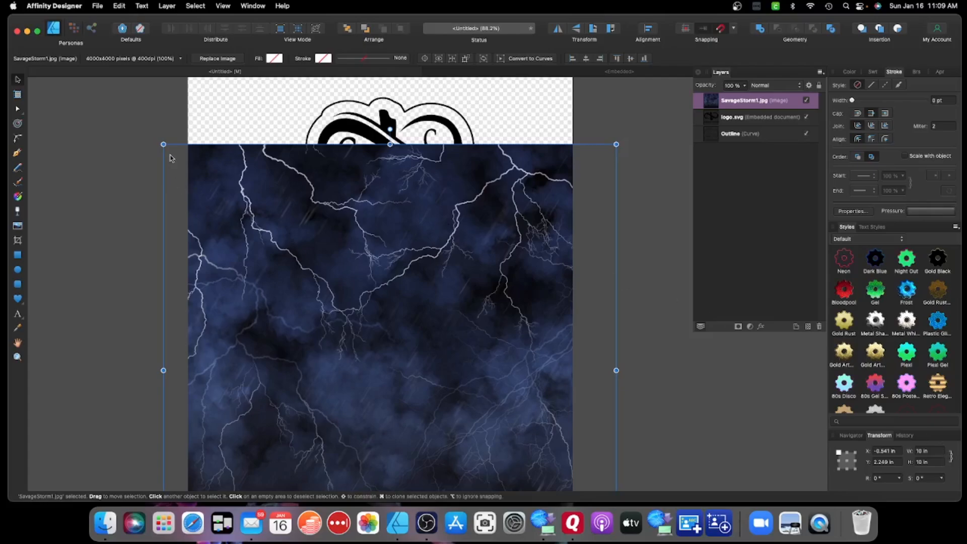
pyautogui.moveTo(163, 144); pyautogui.dragTo(388, 367)
pyautogui.moveTo(513, 451); pyautogui.dragTo(409, 307)
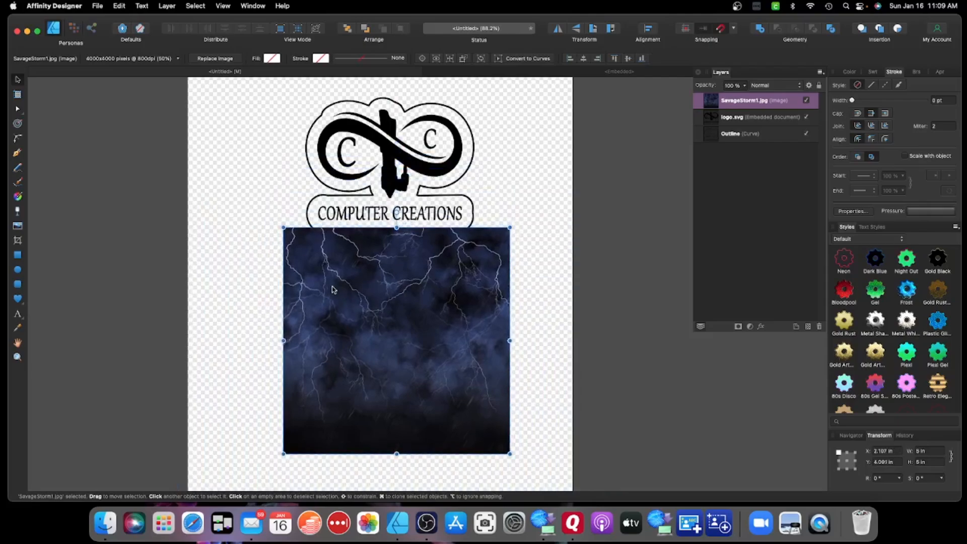
# Scale the storm image down to about 4.5 x 4.5 in just below the logo, and move the Outline layer above logo.svg
pyautogui.moveTo(286, 234); pyautogui.dragTo(307, 251)
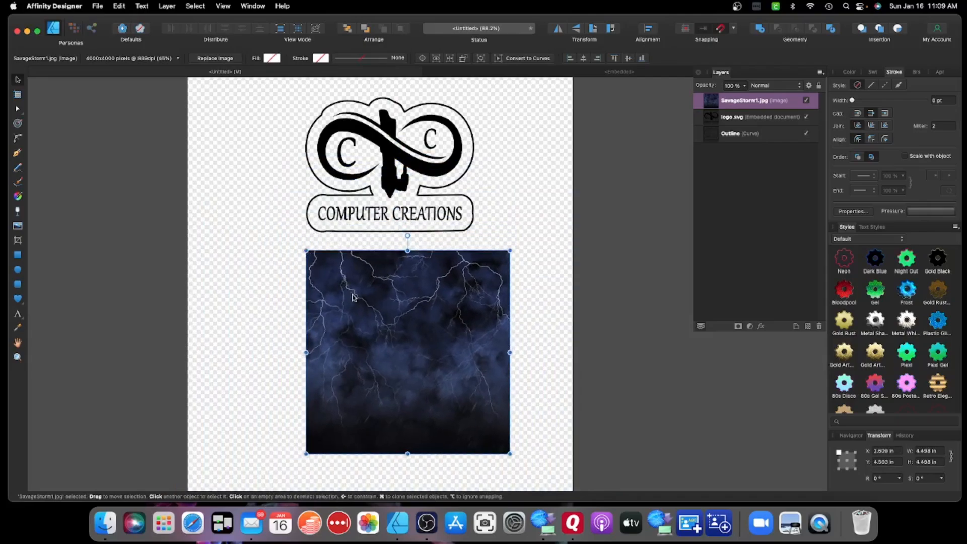
pyautogui.moveTo(381, 315); pyautogui.dragTo(359, 301)
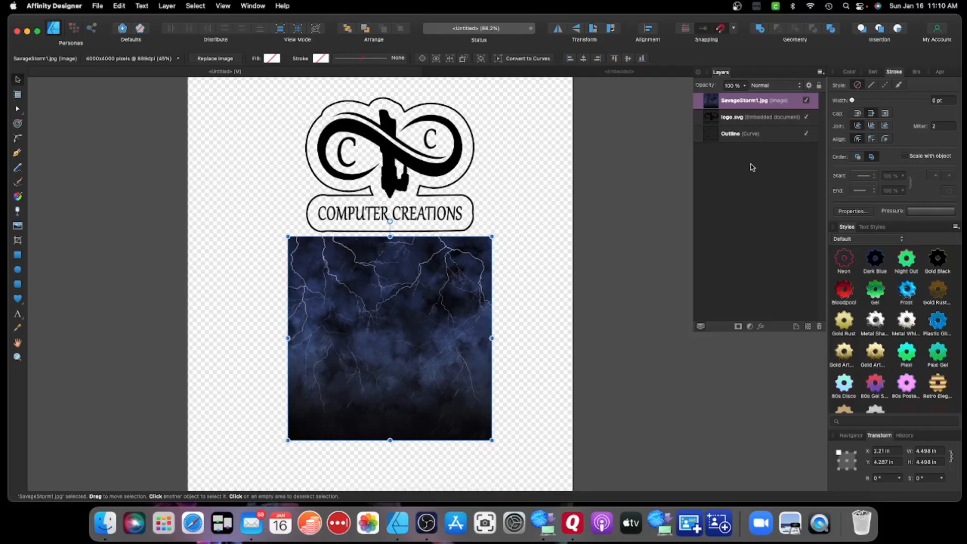
pyautogui.click(747, 135)
pyautogui.moveTo(741, 137); pyautogui.dragTo(734, 121)
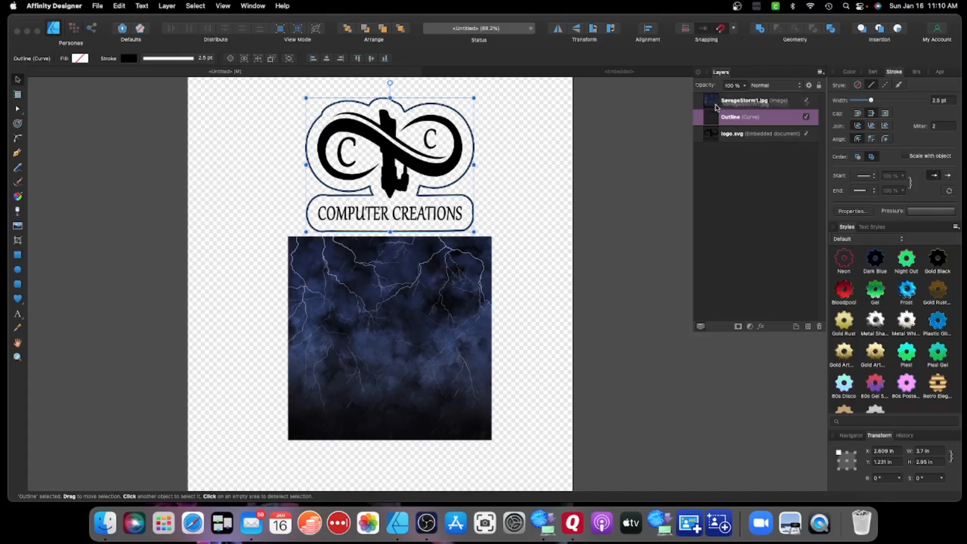
# Clip SavageStorm1.jpg inside the Outline curve and move the image up until it fills the whole outline
pyautogui.click(715, 103)
pyautogui.moveTo(715, 103); pyautogui.dragTo(728, 121)
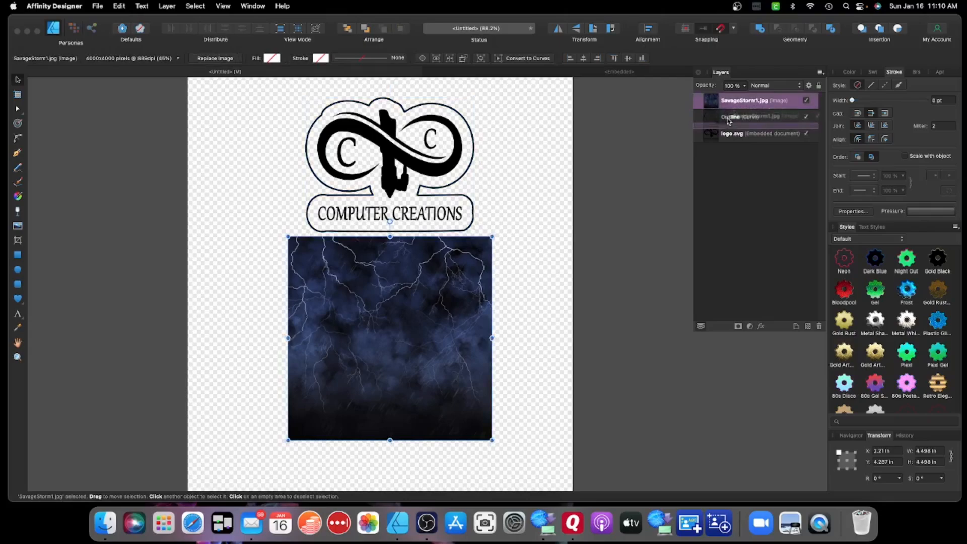
pyautogui.moveTo(727, 121); pyautogui.dragTo(740, 120)
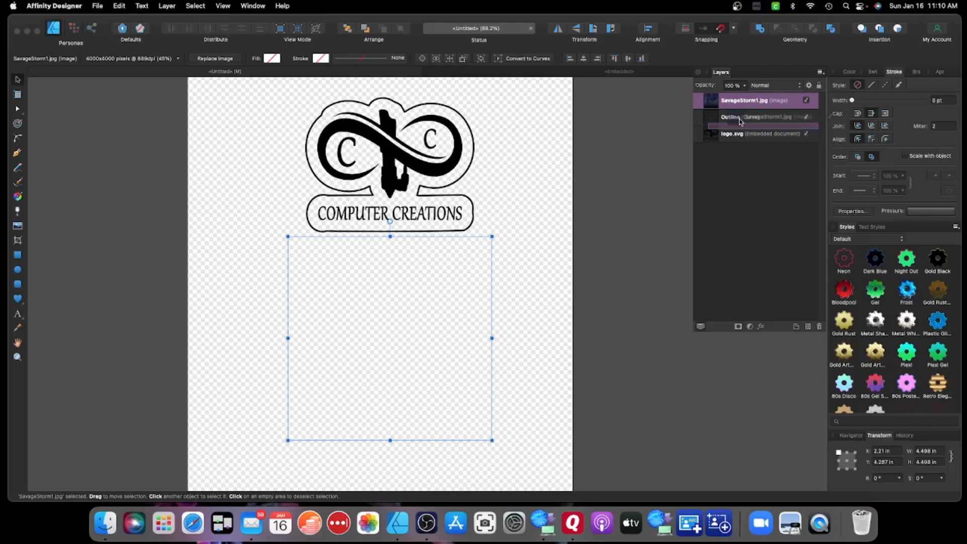
pyautogui.moveTo(739, 121); pyautogui.dragTo(740, 121)
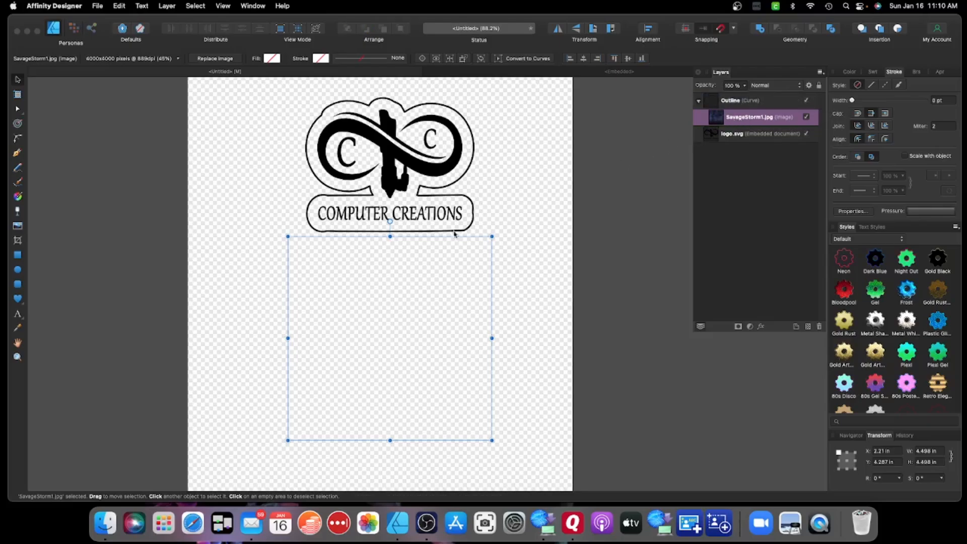
pyautogui.moveTo(396, 346); pyautogui.dragTo(397, 209)
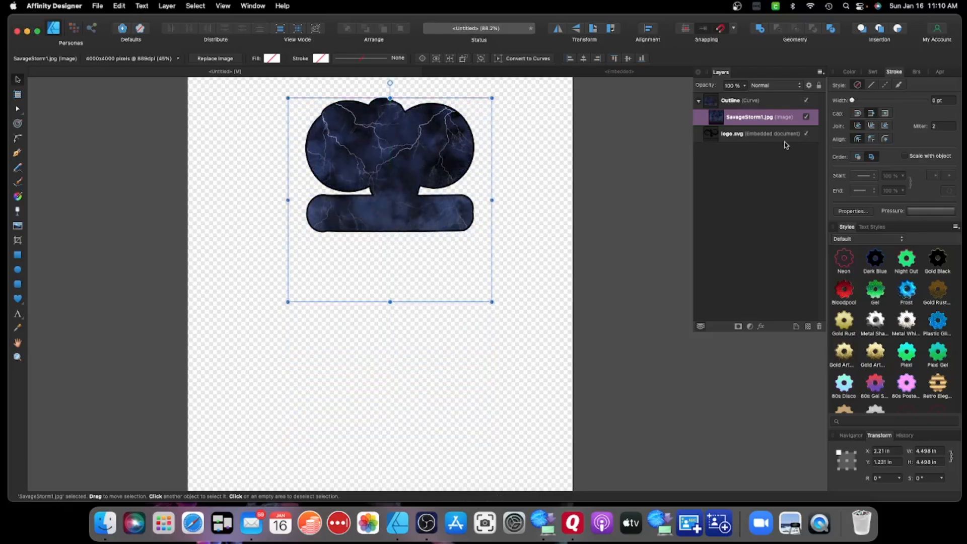
# Move the logo.svg layer above the Outline layer so the logo sits over the storm background
pyautogui.click(747, 137)
pyautogui.moveTo(745, 139); pyautogui.dragTo(746, 100)
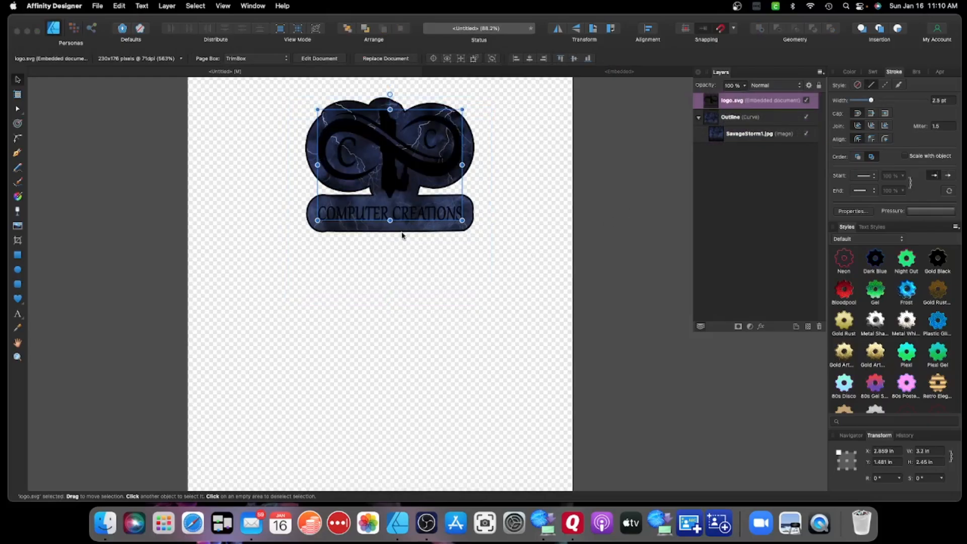
pyautogui.scroll(5, 402, 235)
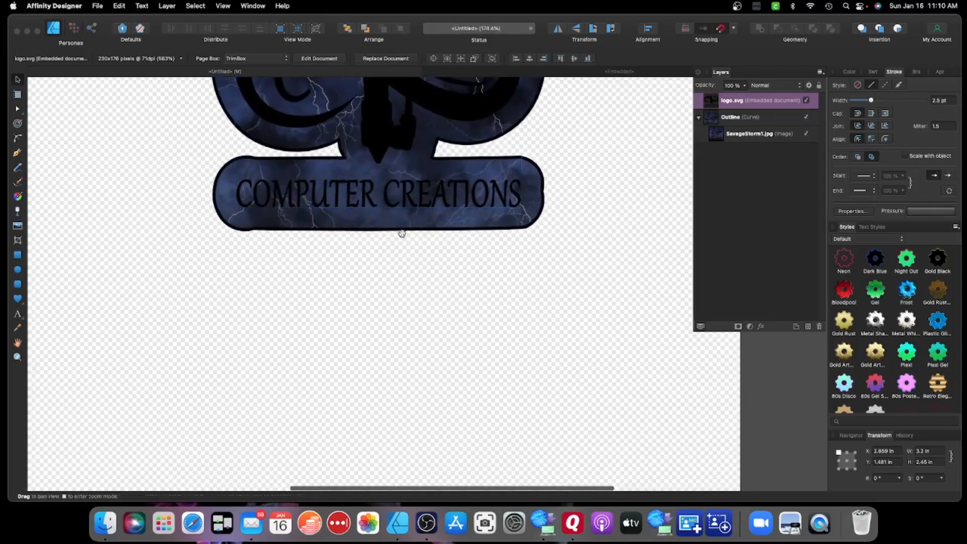
pyautogui.moveTo(402, 234); pyautogui.dragTo(392, 400)
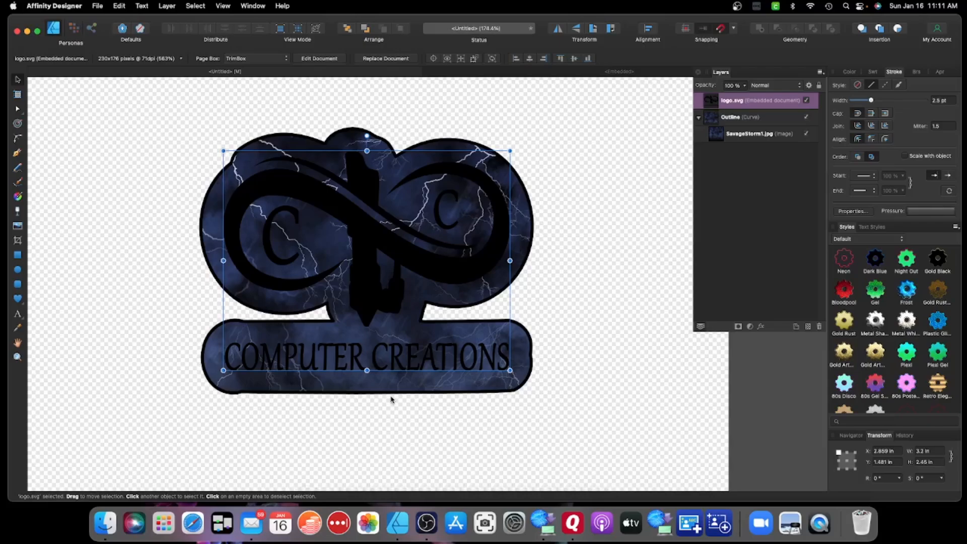
pyautogui.scroll(3, 391, 399)
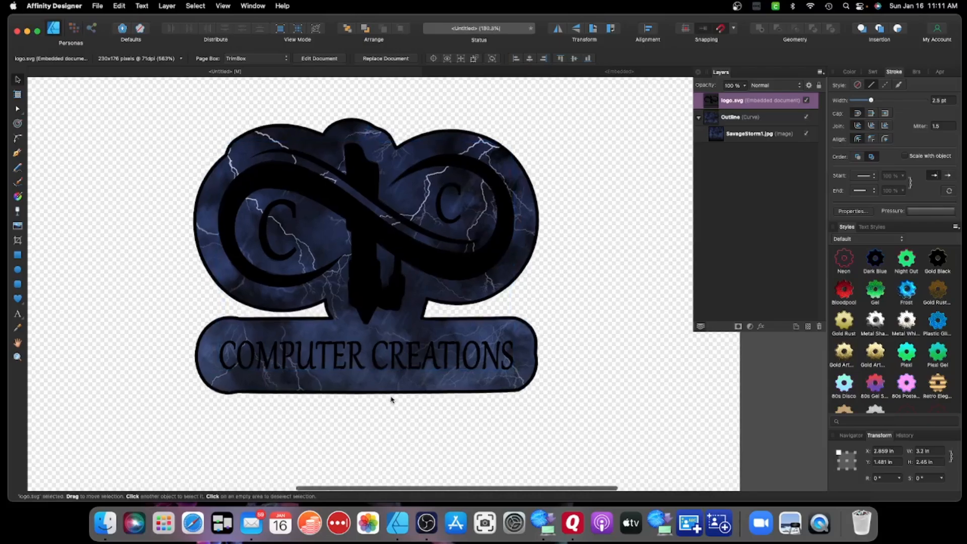
pyautogui.moveTo(391, 393); pyautogui.dragTo(391, 439)
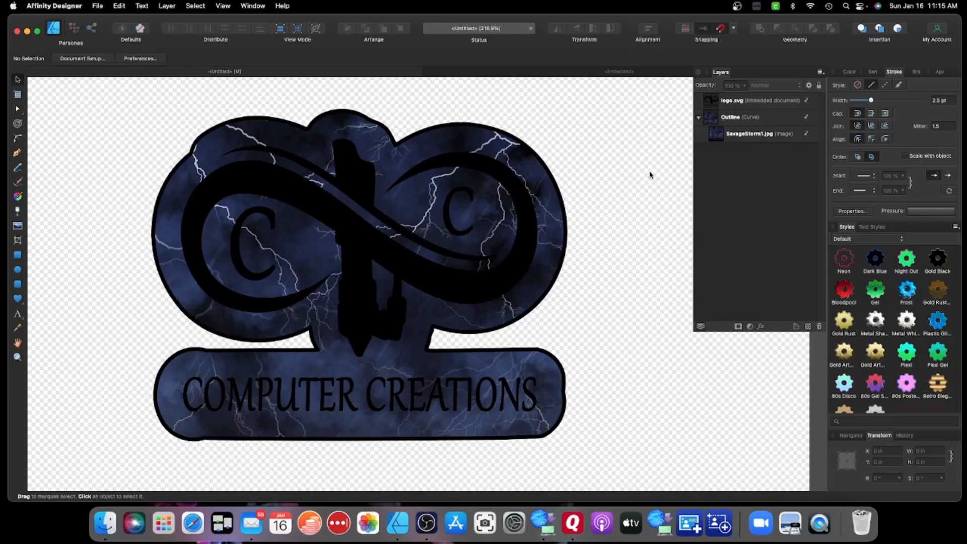
# Add a Levels adjustment to SavageStorm1.jpg with the white level at 37%
pyautogui.click(741, 136)
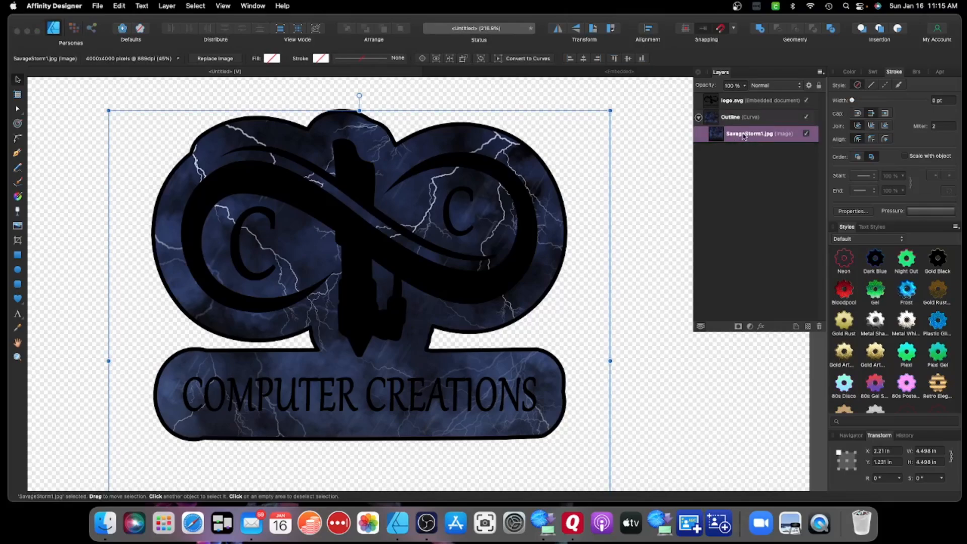
pyautogui.click(751, 328)
pyautogui.click(751, 328)
pyautogui.click(750, 328)
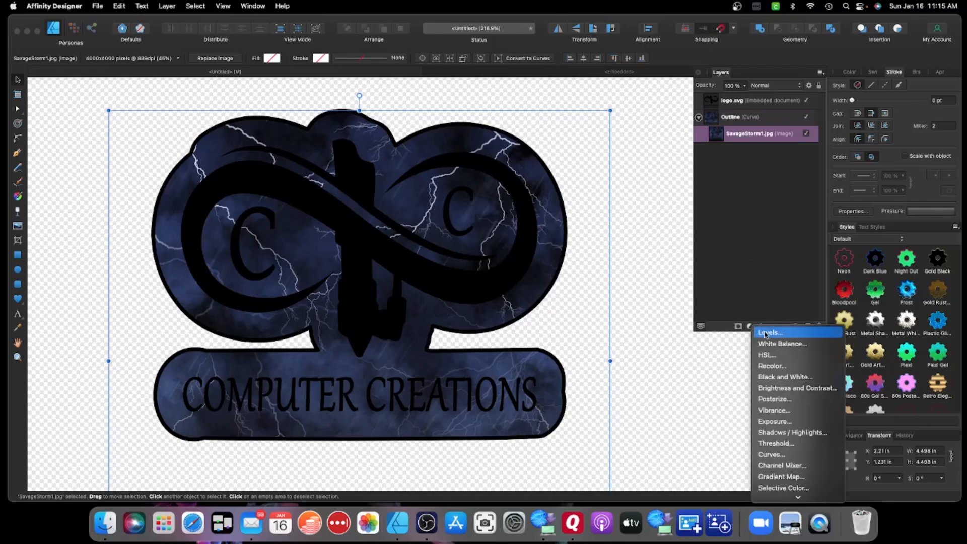
pyautogui.click(765, 333)
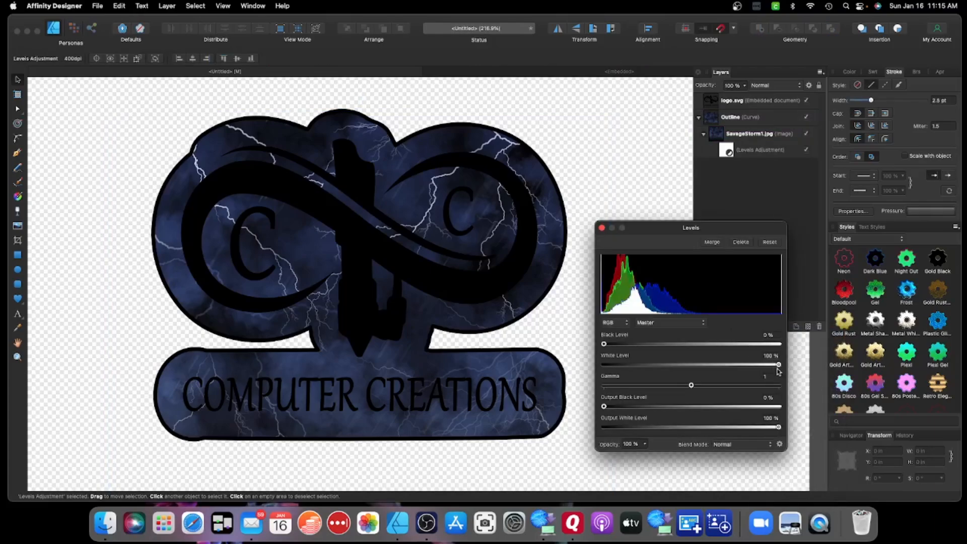
pyautogui.moveTo(778, 364); pyautogui.dragTo(670, 377)
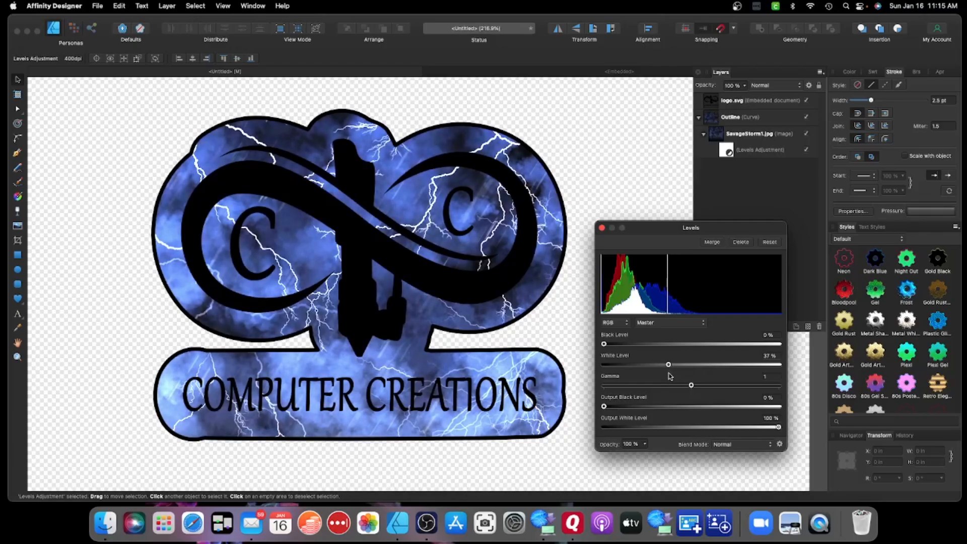
pyautogui.click(601, 227)
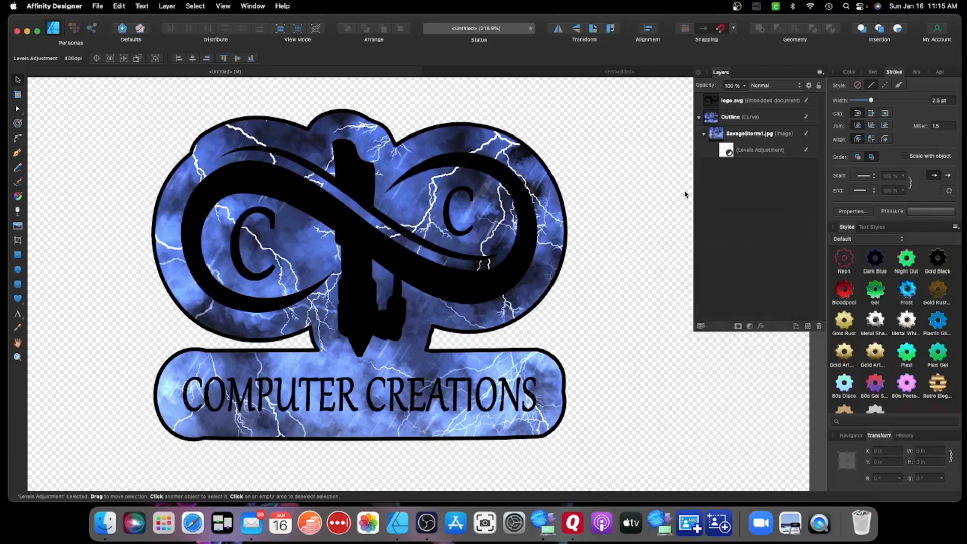
# Add an HSL adjustment to SavageStorm1.jpg and raise its saturation slightly
pyautogui.click(753, 135)
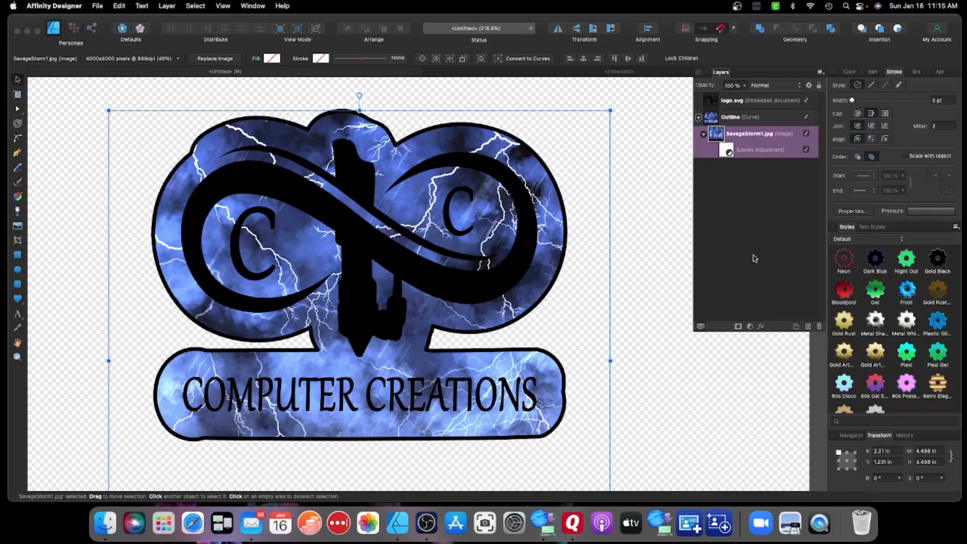
pyautogui.click(749, 327)
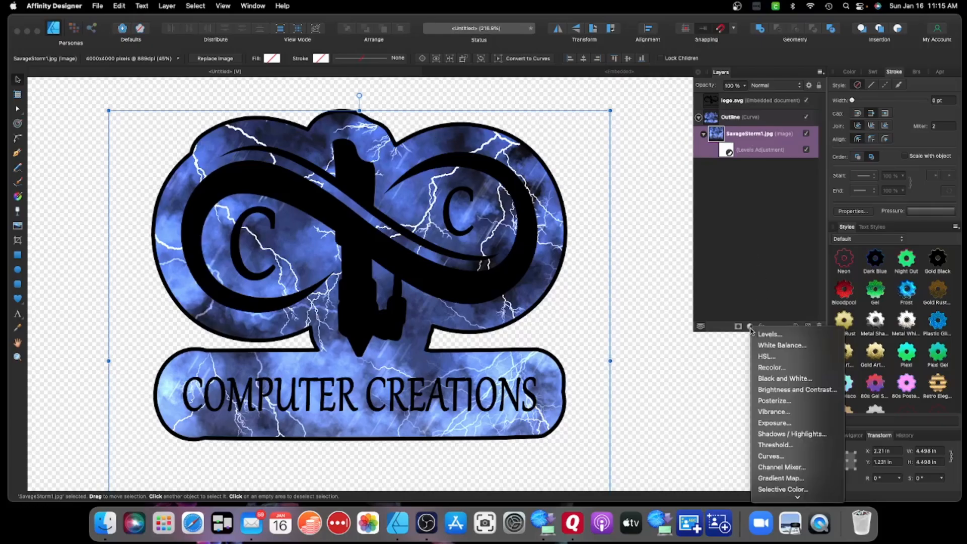
pyautogui.click(764, 356)
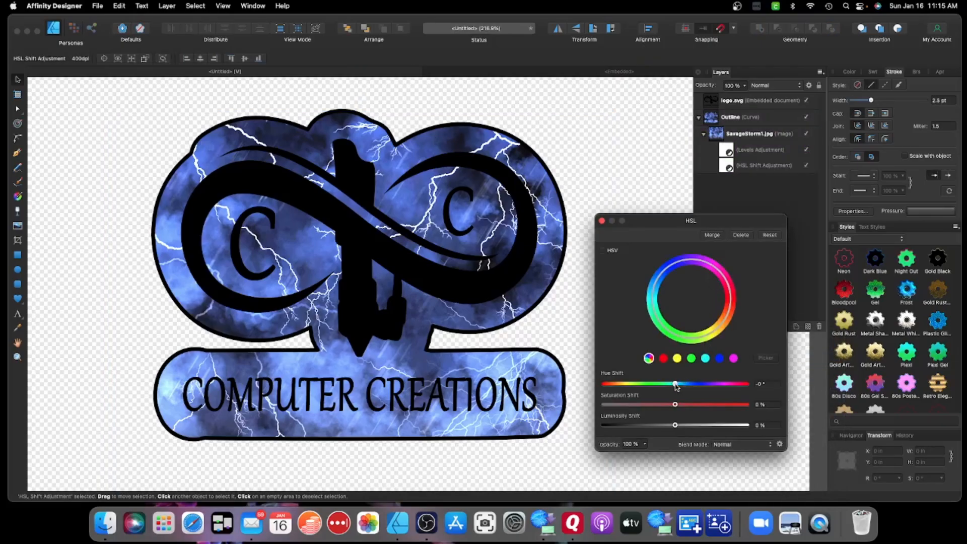
pyautogui.moveTo(675, 385); pyautogui.dragTo(683, 407)
pyautogui.moveTo(682, 407); pyautogui.dragTo(685, 407)
pyautogui.click(601, 221)
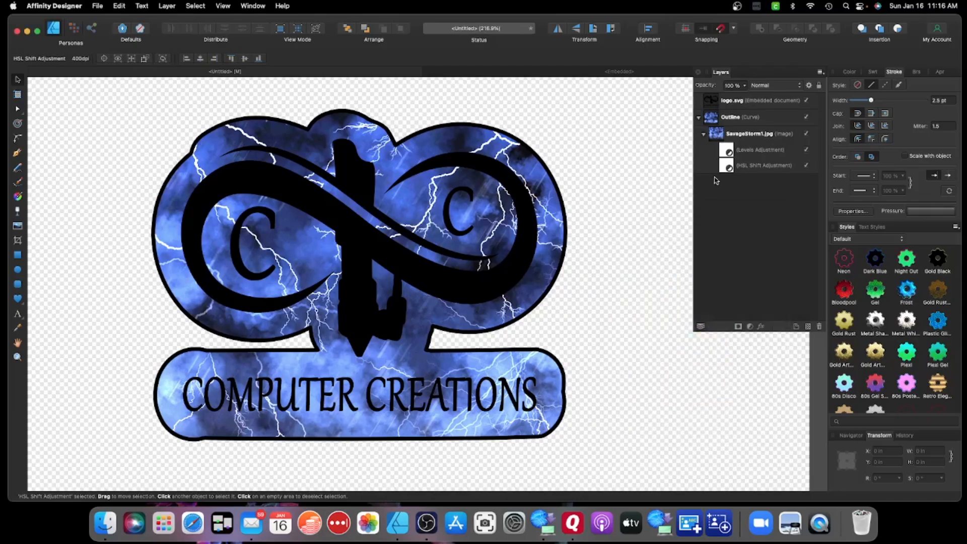
# Lower the white level of the storm image's Levels adjustment slightly, to about 35%
pyautogui.doubleClick(728, 151)
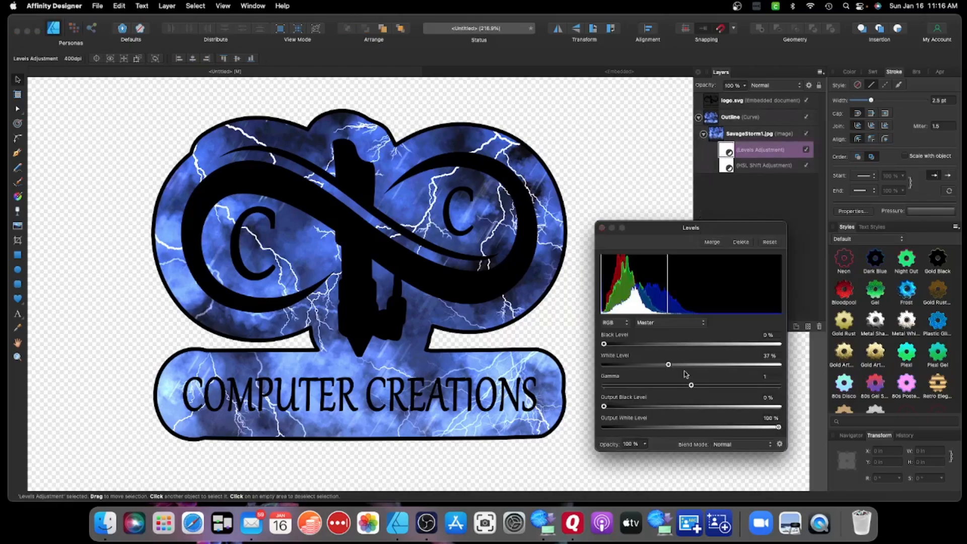
pyautogui.moveTo(670, 369); pyautogui.dragTo(667, 368)
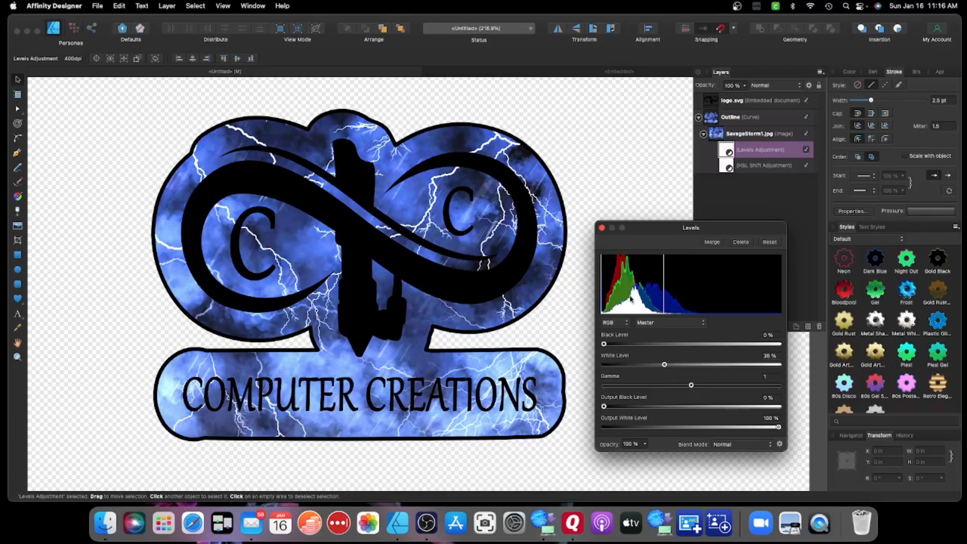
pyautogui.click(602, 228)
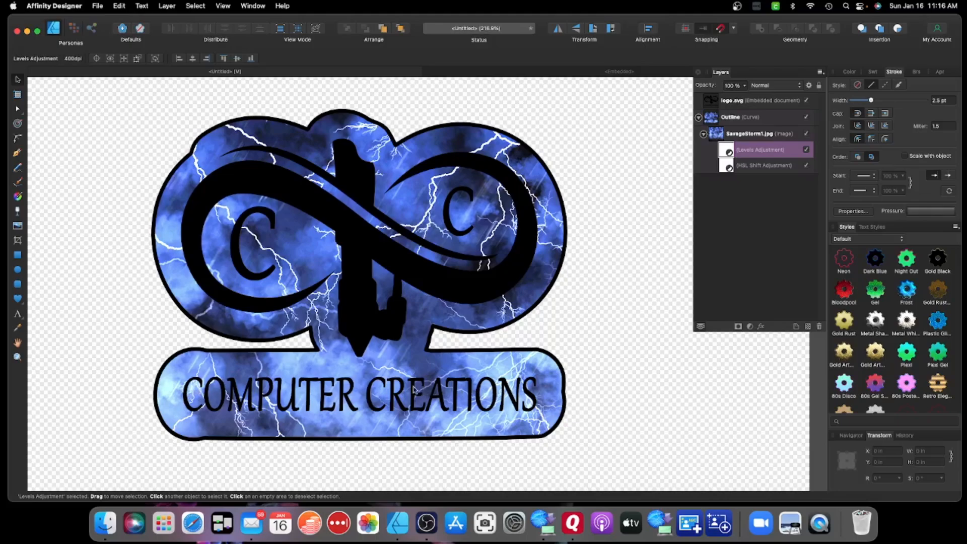
# Draw a rounded rectangle about 3.28 x 0.49 in around the COMPUTER CREATIONS text and fill it with light blue sampled from the storm image
pyautogui.click(18, 286)
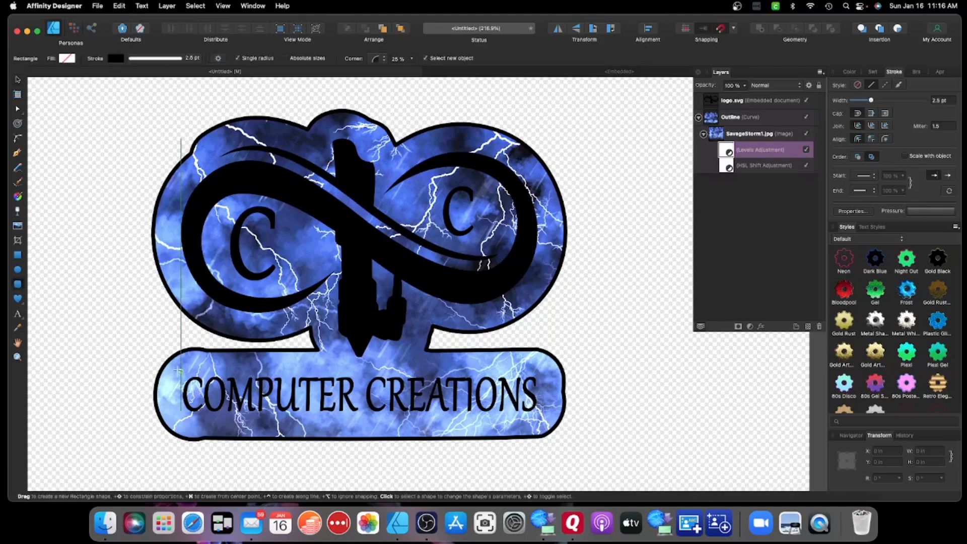
pyautogui.moveTo(179, 369); pyautogui.dragTo(546, 424)
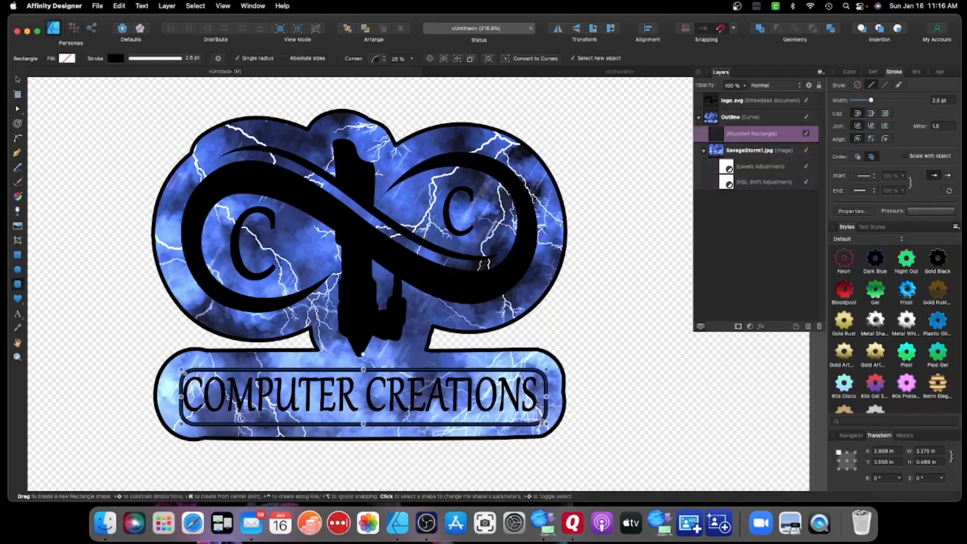
pyautogui.click(849, 72)
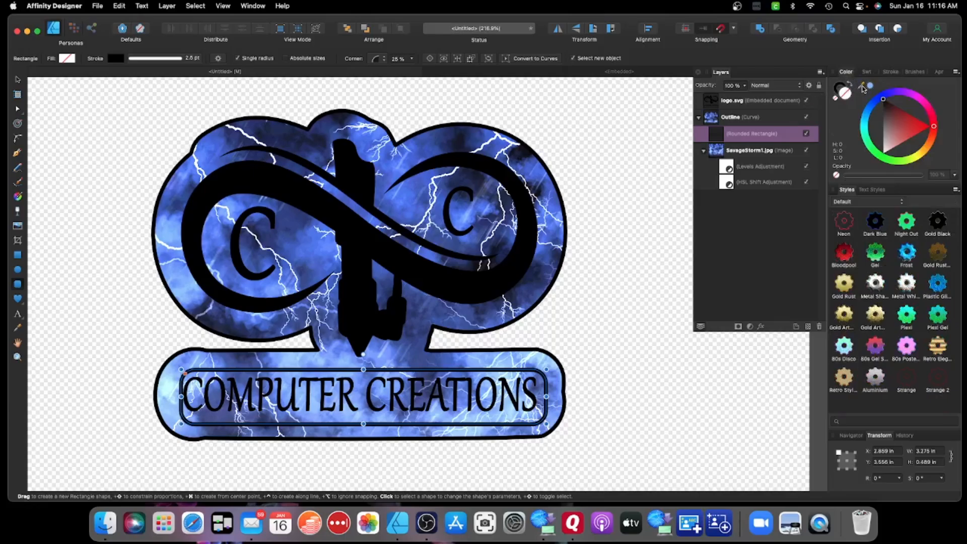
pyautogui.moveTo(863, 89); pyautogui.dragTo(468, 213)
pyautogui.click(870, 88)
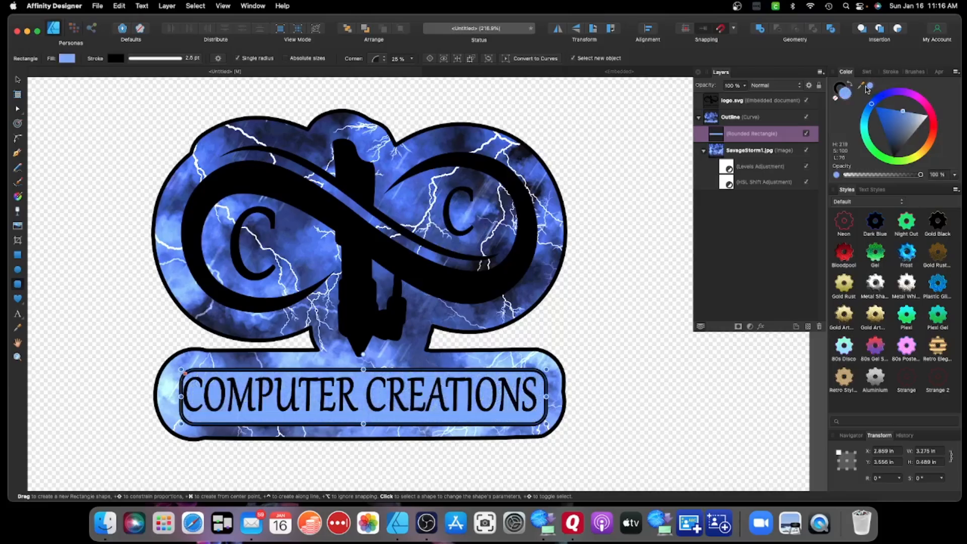
# Remove the rounded rectangle's black stroke, keep the light blue fill, and resize it to about 3.33 x 0.45 in
pyautogui.click(836, 98)
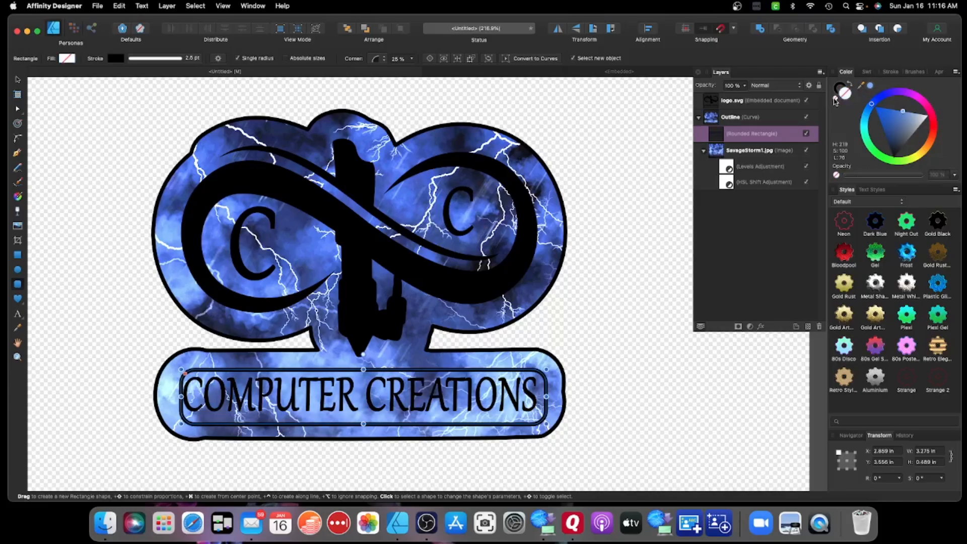
pyautogui.click(850, 85)
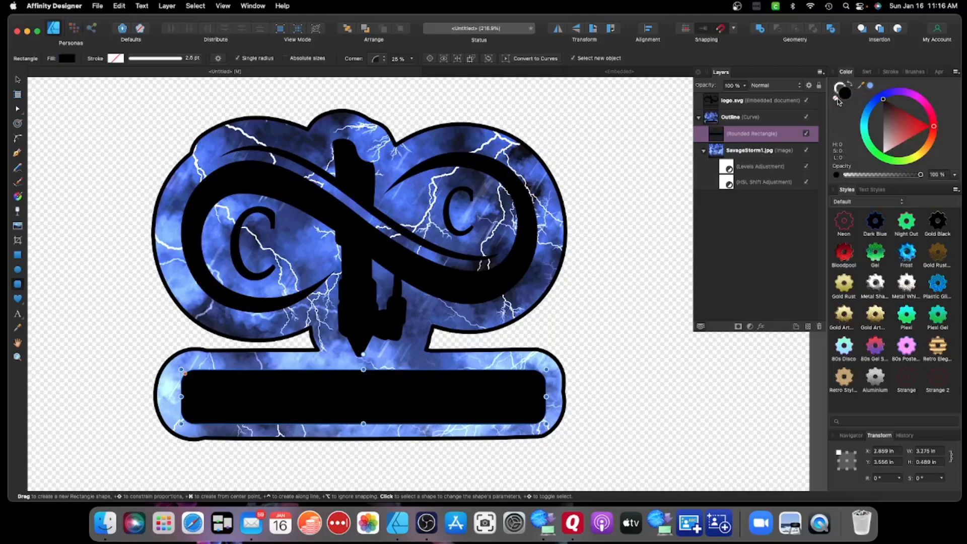
pyautogui.click(837, 100)
pyautogui.click(871, 86)
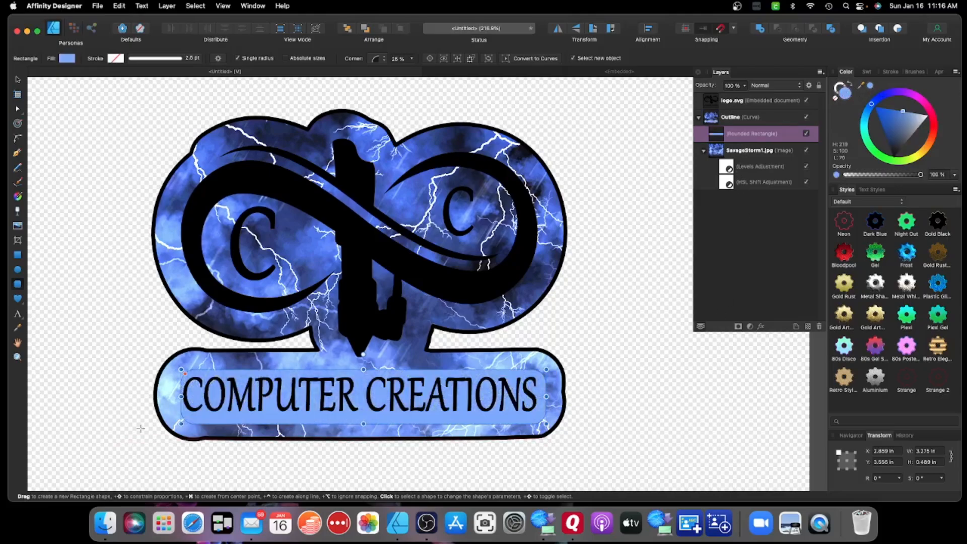
pyautogui.moveTo(181, 396); pyautogui.dragTo(175, 396)
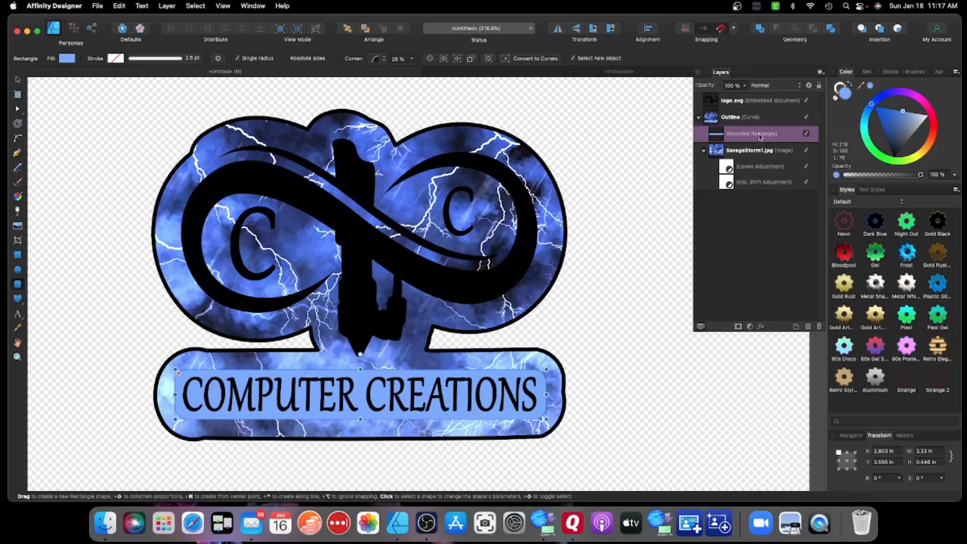
# Apply a Gaussian Blur layer effect with a radius of about 36.5 px to the rounded rectangle
pyautogui.click(760, 328)
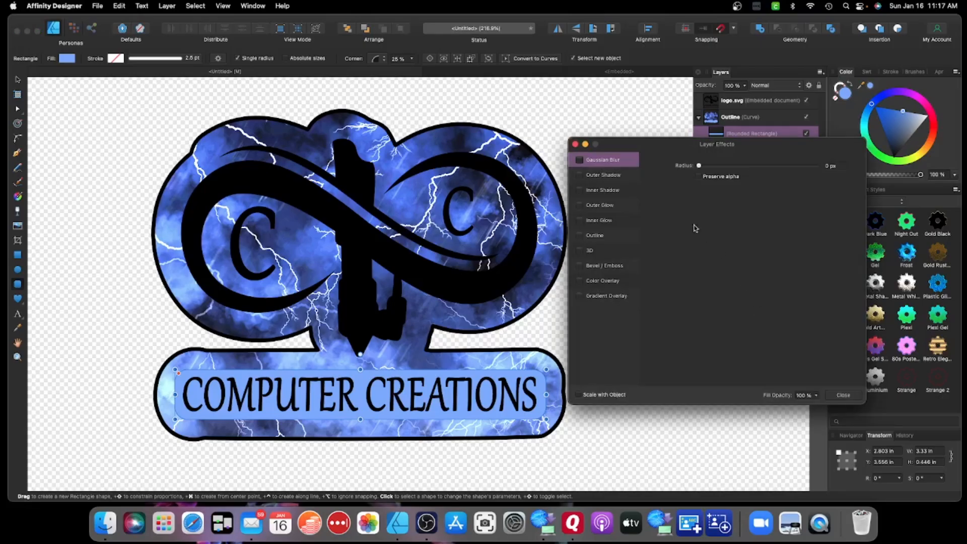
pyautogui.click(579, 160)
pyautogui.moveTo(698, 165); pyautogui.dragTo(787, 170)
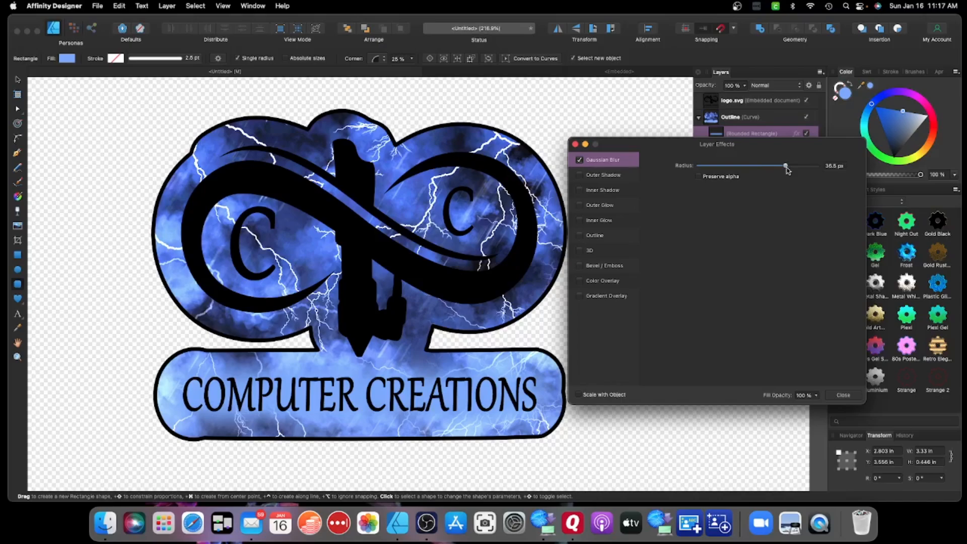
pyautogui.click(848, 396)
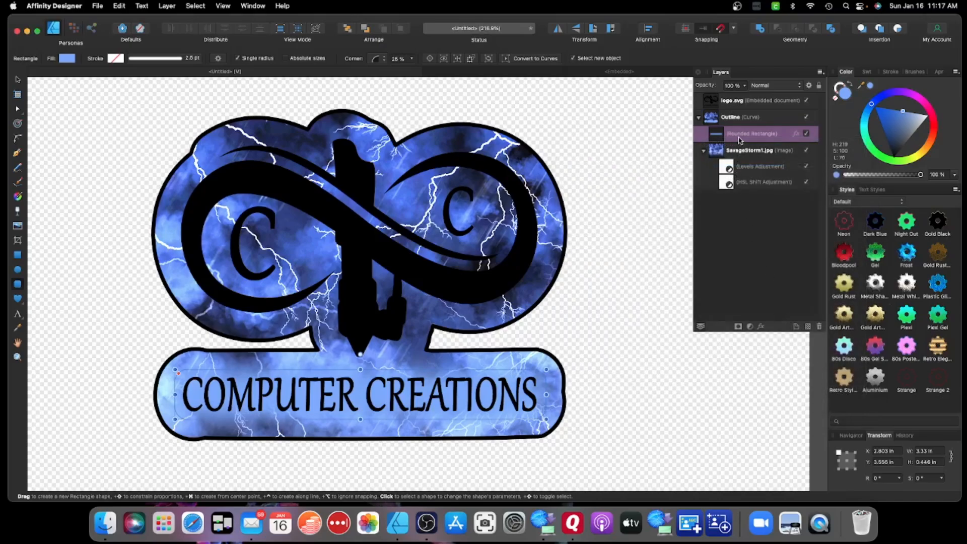
# Lower the blurred rounded rectangle's opacity to about 81%, trying values down to 0%, and deselect it
pyautogui.click(745, 86)
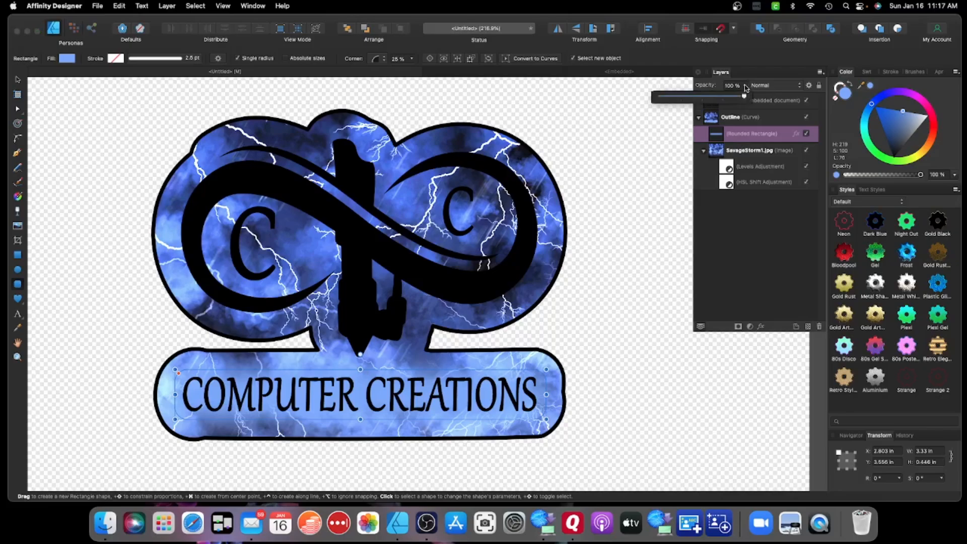
pyautogui.moveTo(744, 97); pyautogui.dragTo(611, 104)
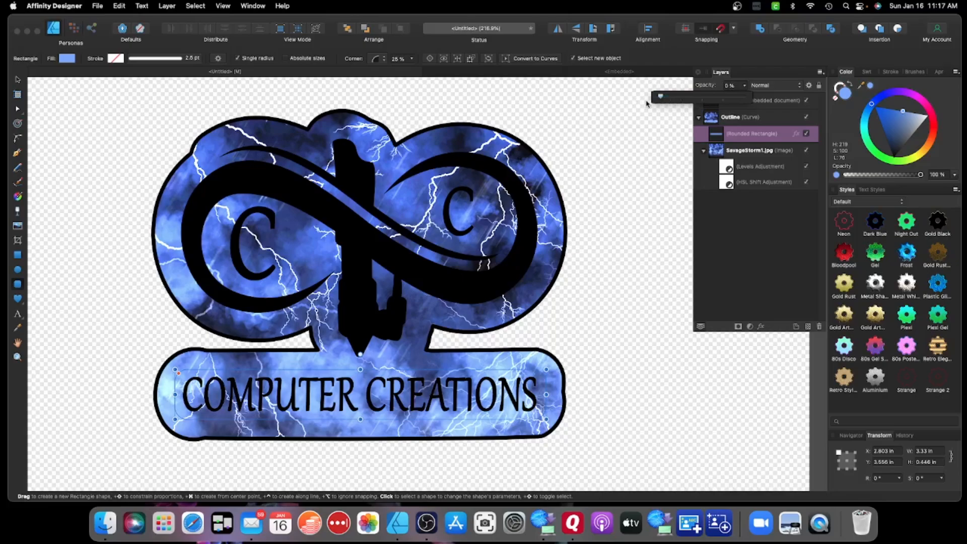
pyautogui.moveTo(660, 98); pyautogui.dragTo(734, 103)
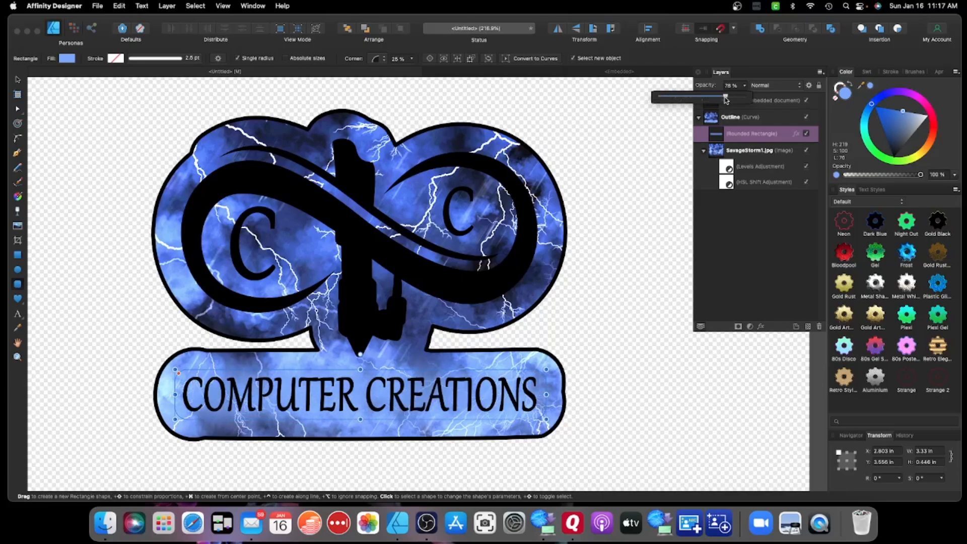
pyautogui.moveTo(731, 97); pyautogui.dragTo(730, 100)
pyautogui.click(747, 278)
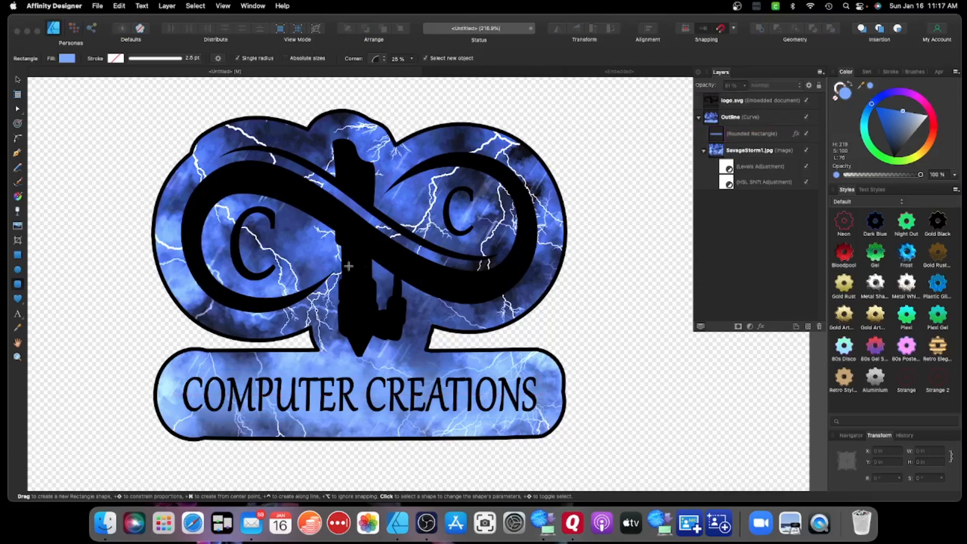
# Apply a Pillow-type Bevel / Emboss layer effect with a radius of about 9.6 px to the embedded logo.svg
pyautogui.click(768, 103)
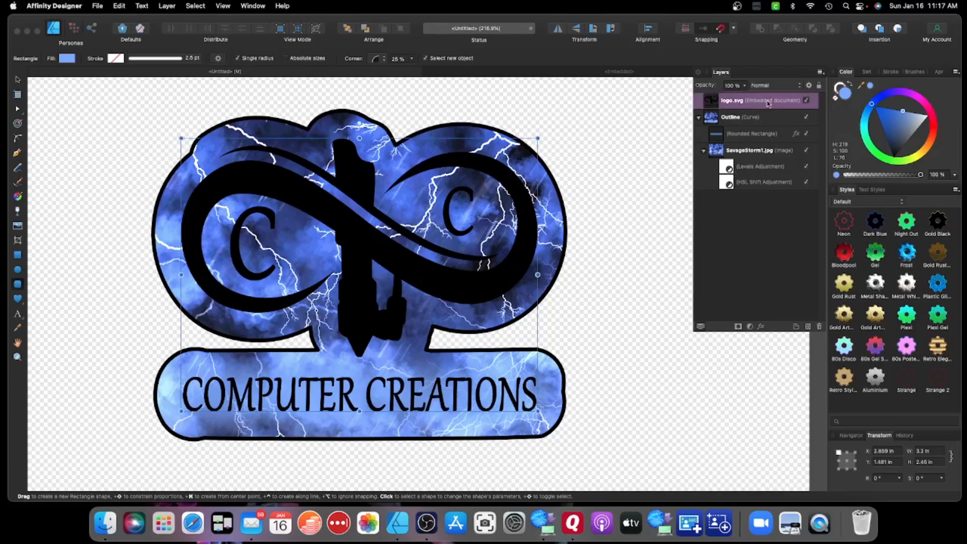
pyautogui.click(760, 327)
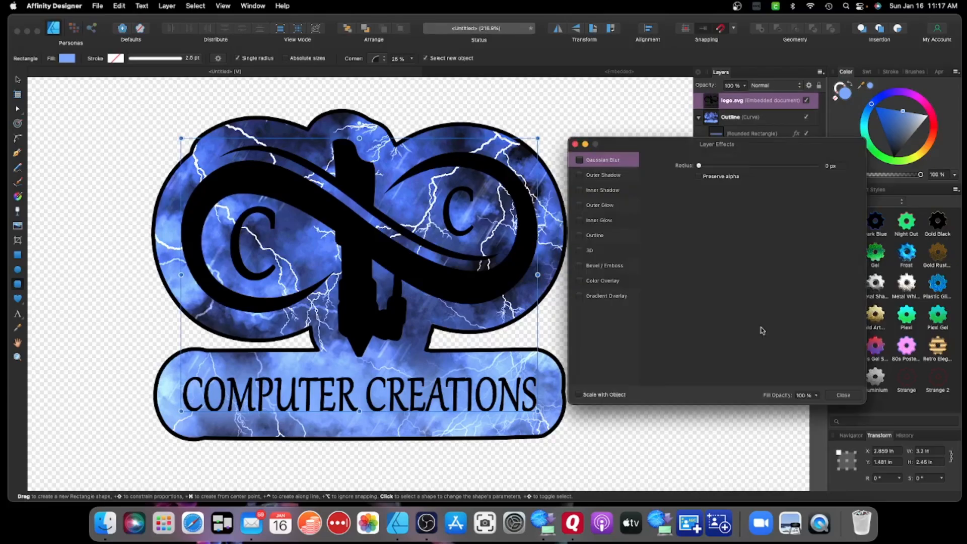
pyautogui.click(580, 267)
pyautogui.click(596, 267)
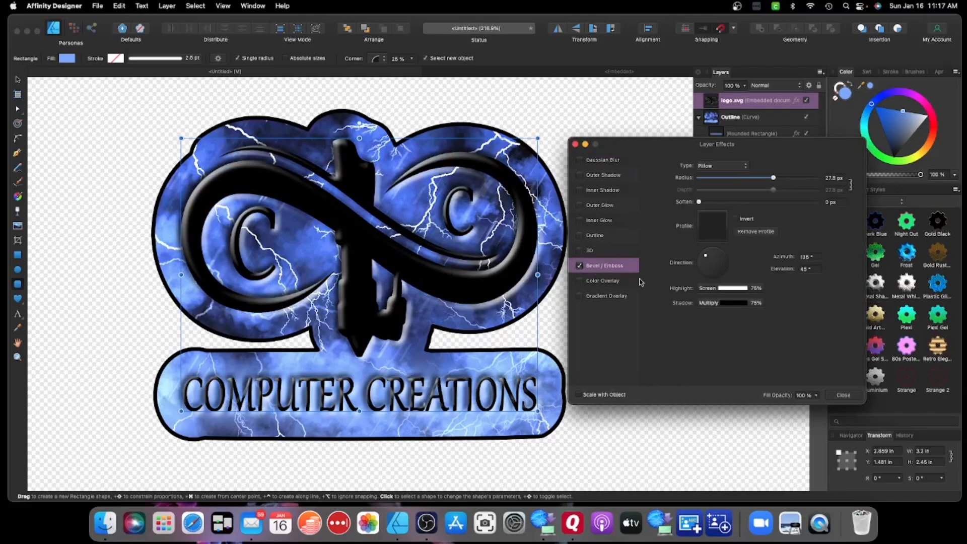
pyautogui.moveTo(773, 178); pyautogui.dragTo(750, 180)
# Add the 3D layer effect to the logo and reduce its Bevel / Emboss radius to about 2.6 px
pyautogui.click(578, 251)
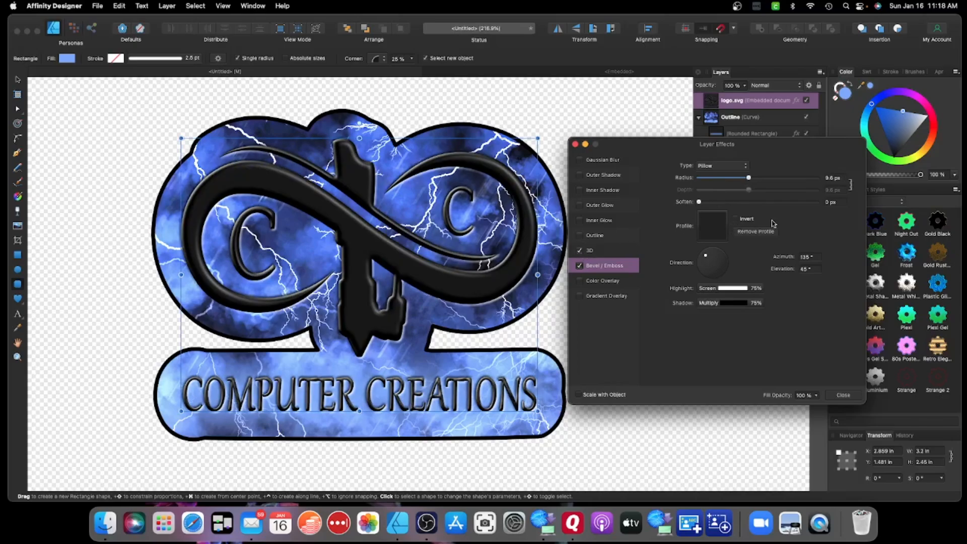
pyautogui.click(579, 266)
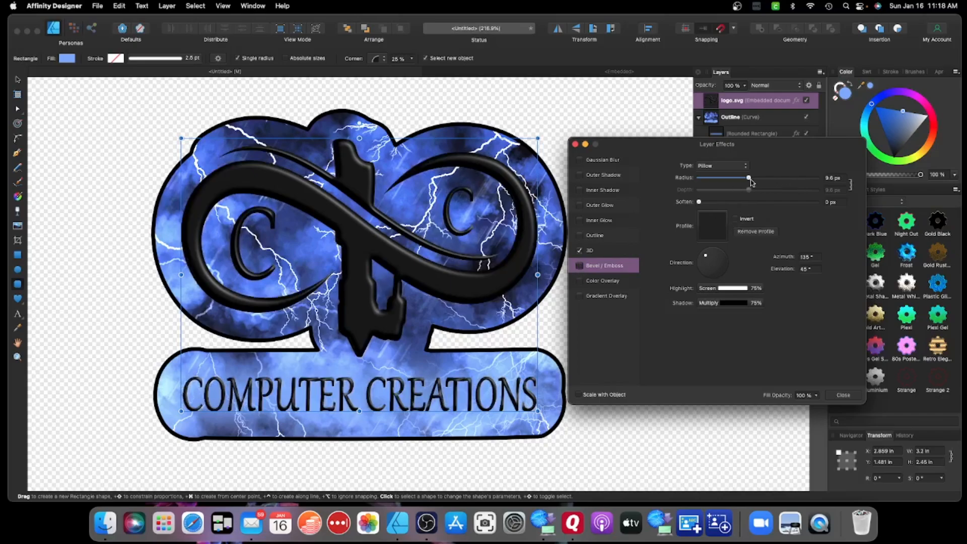
pyautogui.moveTo(750, 179); pyautogui.dragTo(730, 185)
# Set the logo's 3D effect to about 57% specular and 27% ambient, and close the layer effects
pyautogui.click(628, 252)
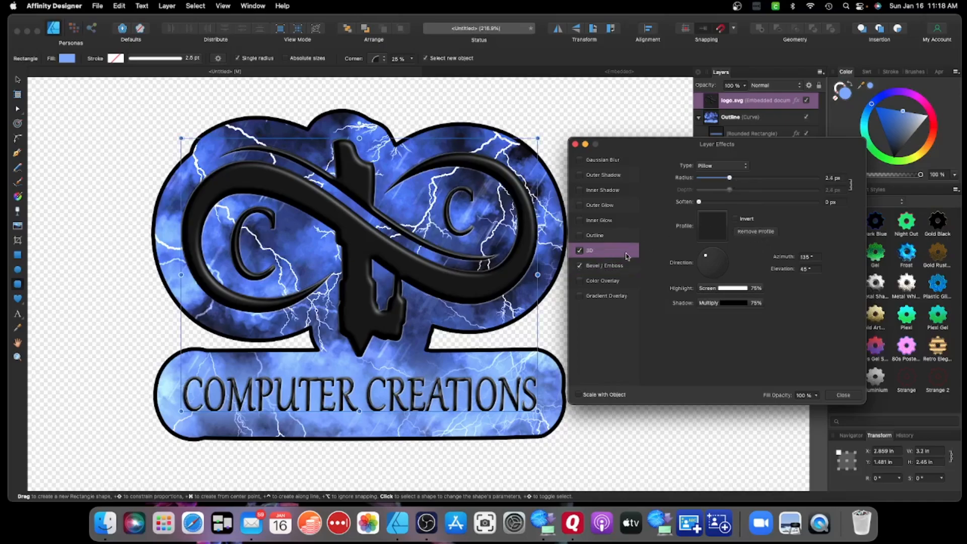
pyautogui.moveTo(757, 266)
pyautogui.mouseDown()
pyautogui.moveTo(790, 268)
pyautogui.moveTo(764, 274)
pyautogui.mouseUp()
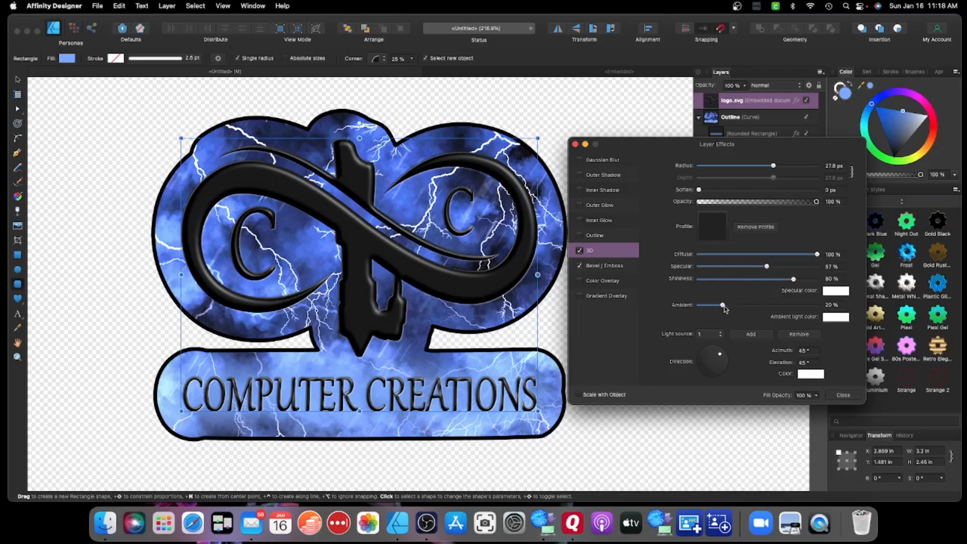
pyautogui.moveTo(724, 305)
pyautogui.mouseDown()
pyautogui.moveTo(738, 309)
pyautogui.moveTo(713, 309)
pyautogui.moveTo(730, 309)
pyautogui.mouseUp()
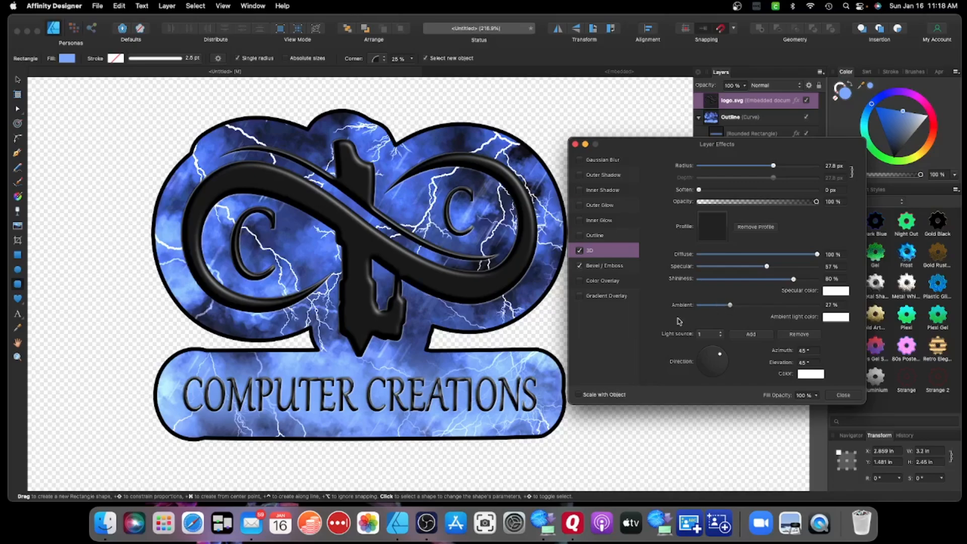
pyautogui.click(845, 396)
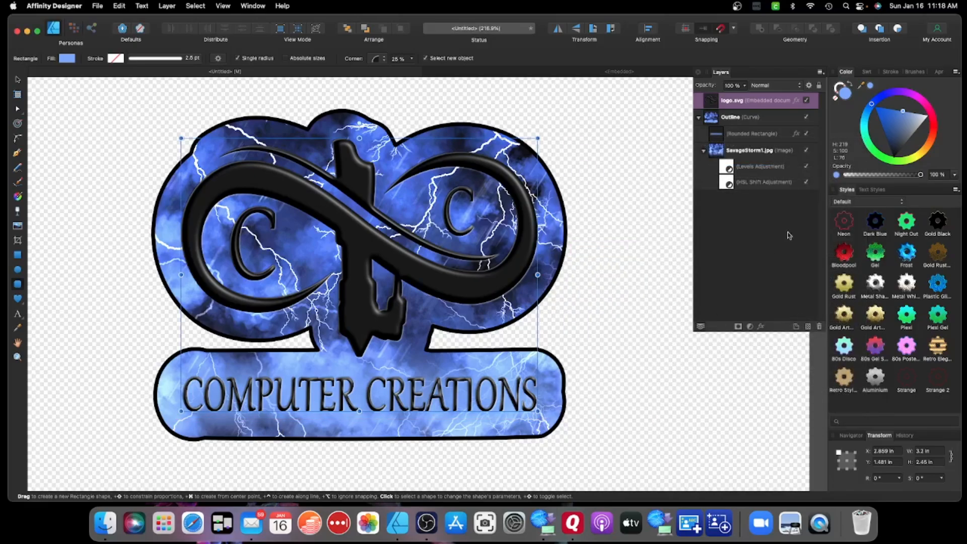
# Compare the storm image with its Levels and HSL Shift adjustments switched off and on again
pyautogui.click(805, 166)
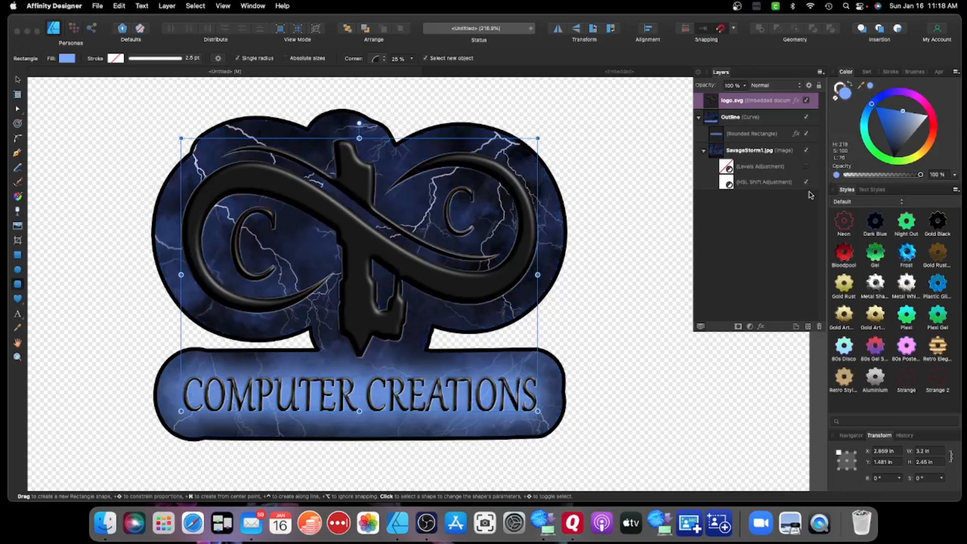
pyautogui.click(806, 182)
pyautogui.click(806, 166)
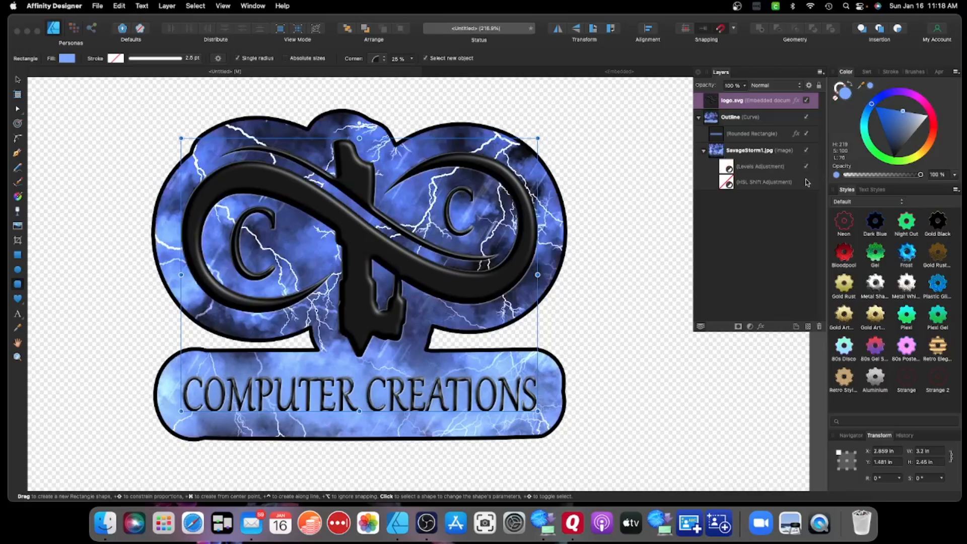
pyautogui.click(806, 183)
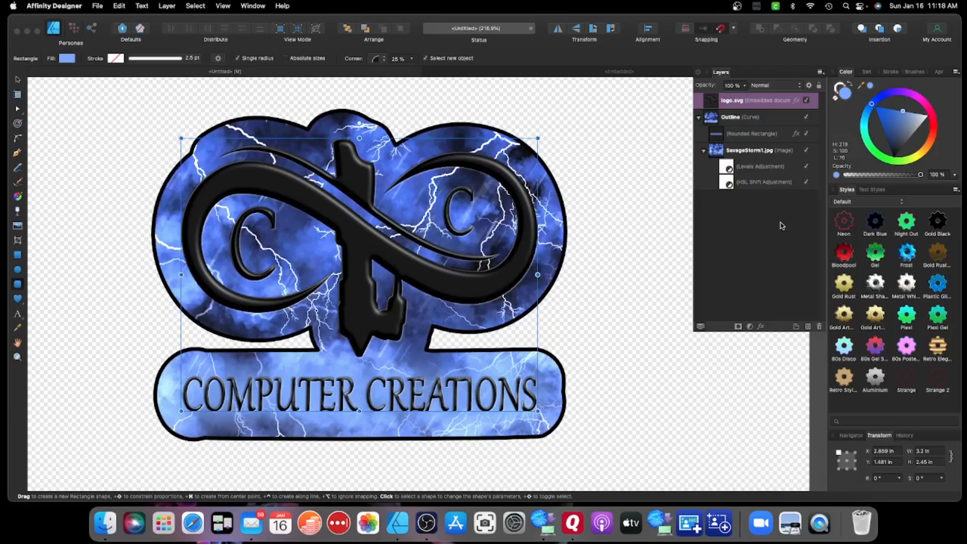